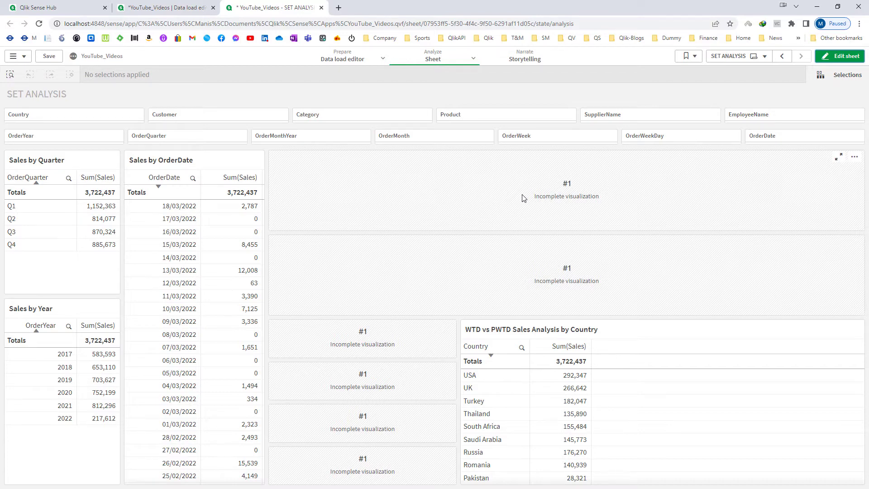
Open the sheet for editing and give the first small KPI the measure expression WeekStart(Today())
click(839, 56)
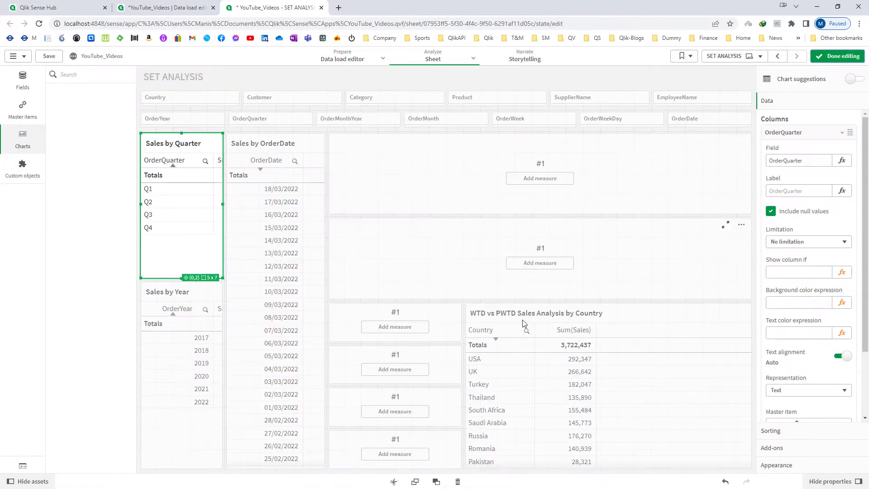
click(432, 332)
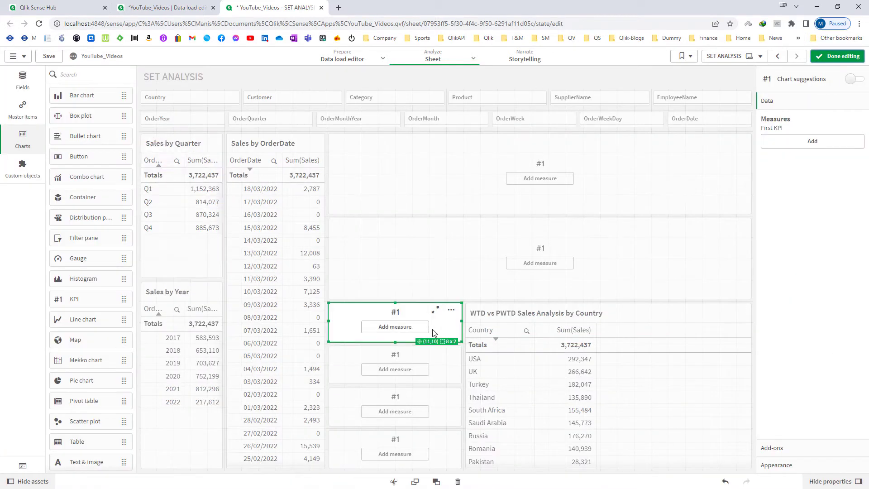
click(806, 142)
click(847, 163)
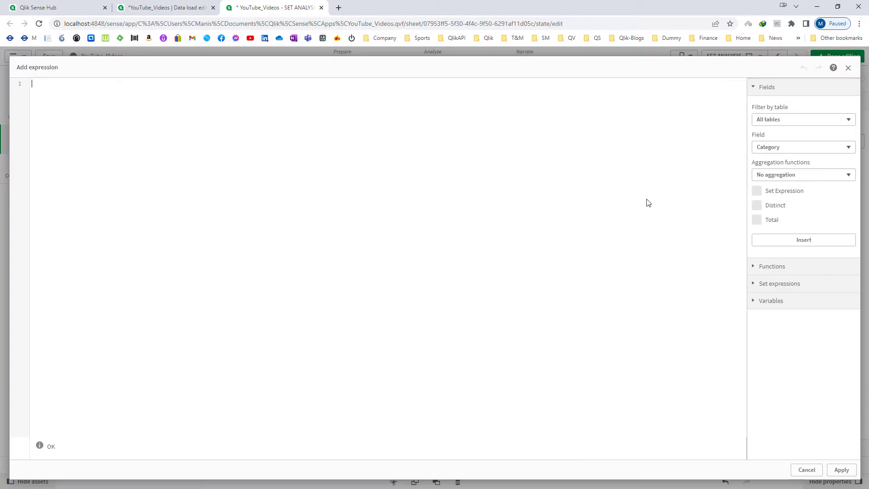
text(Week)
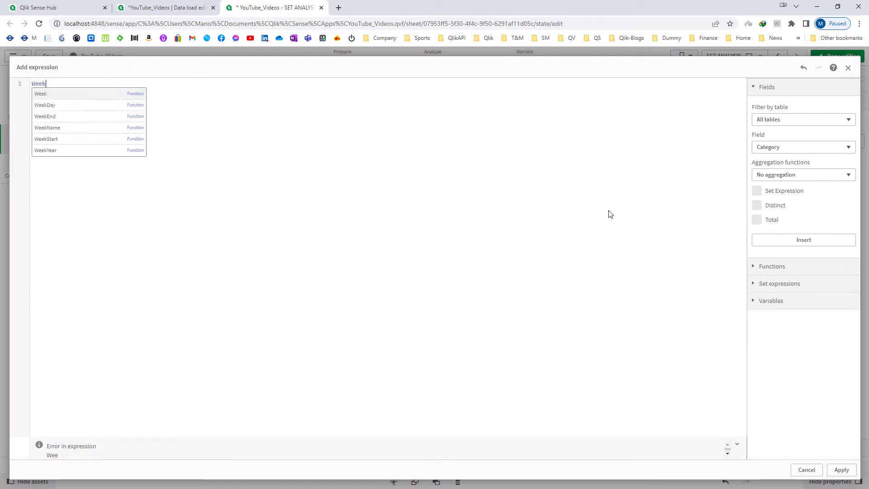
text(Start(Today()))
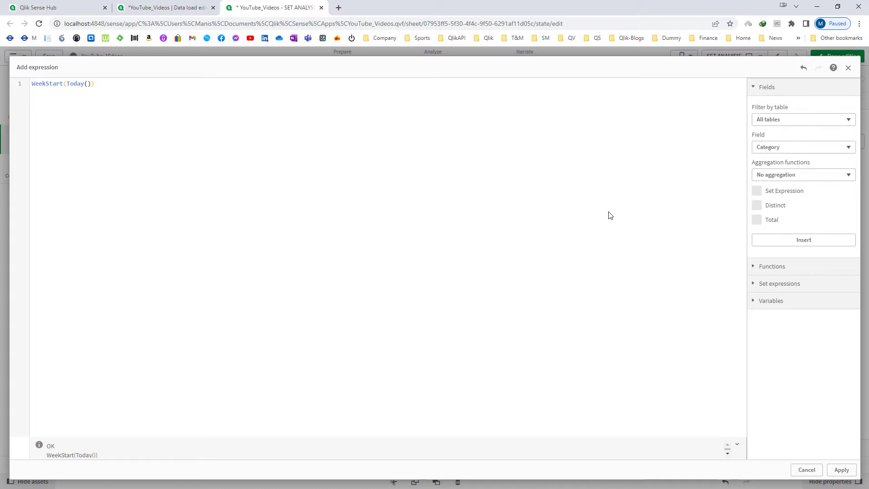
click(841, 469)
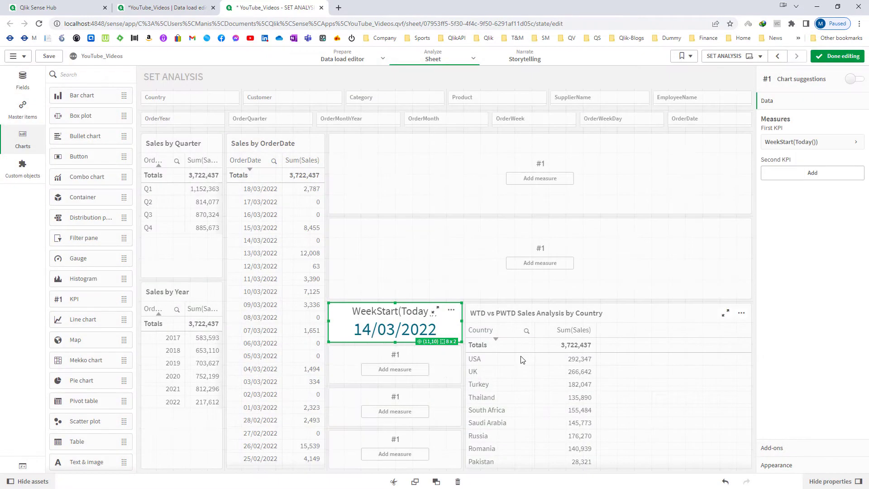
Copy the WeekStart(Today()) expression into the third small KPI as its measure, extended to WeekStart(Today(),-1)
click(820, 143)
key(ctrl+c)
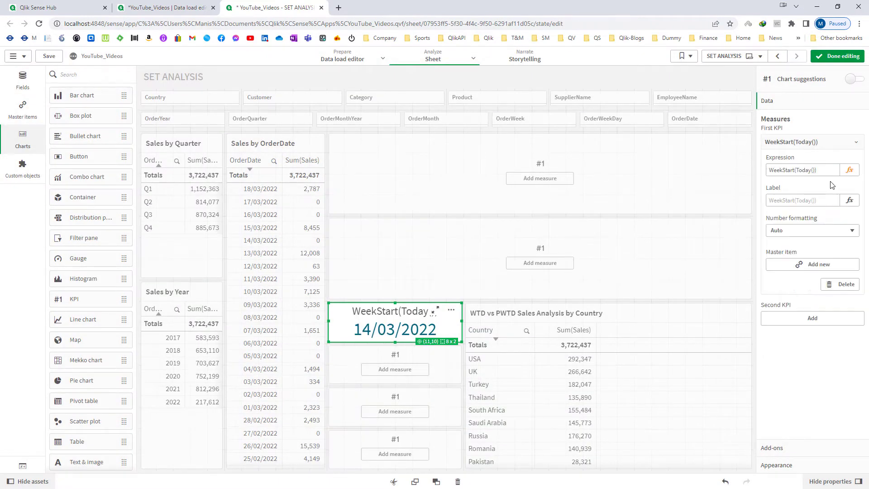
click(407, 412)
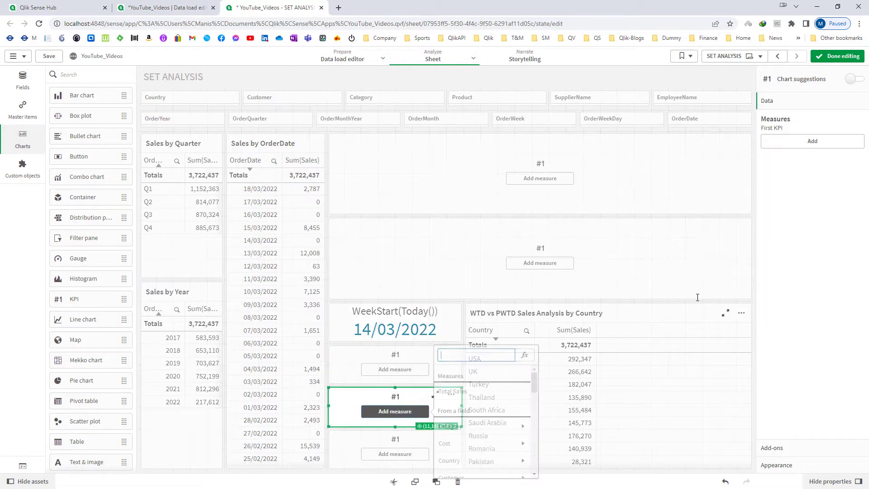
click(525, 355)
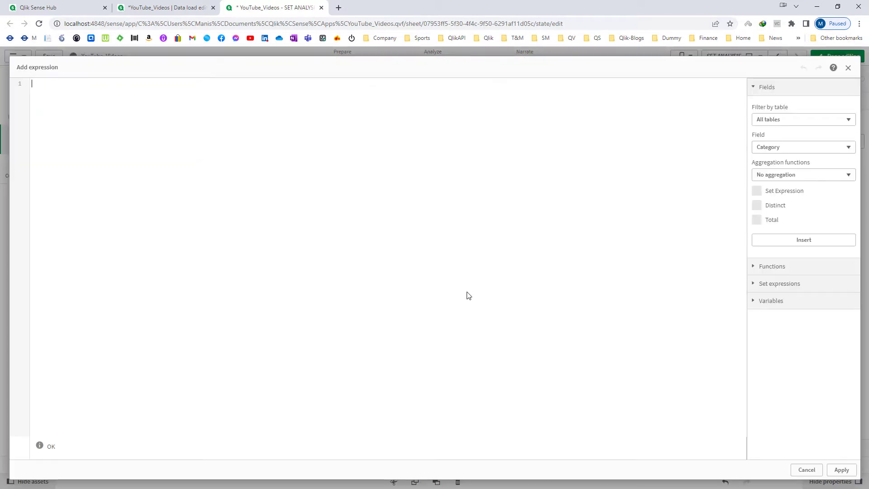
key(ctrl+v)
text(,-1)
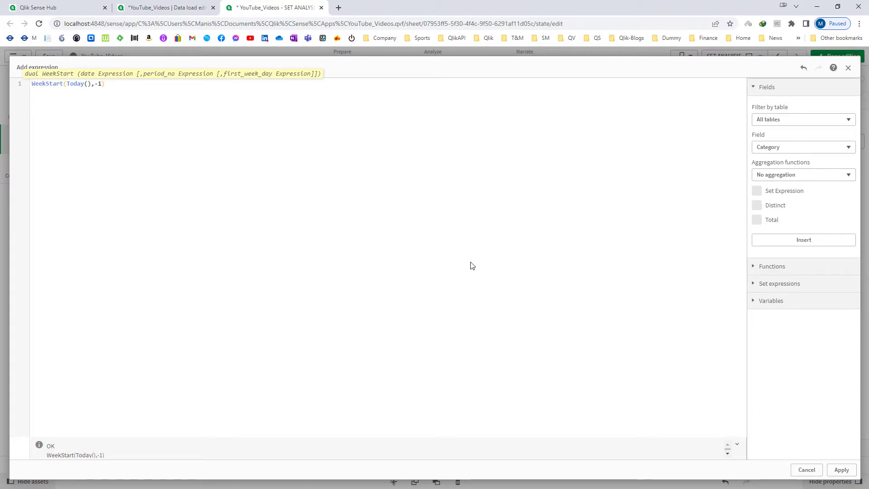
click(841, 470)
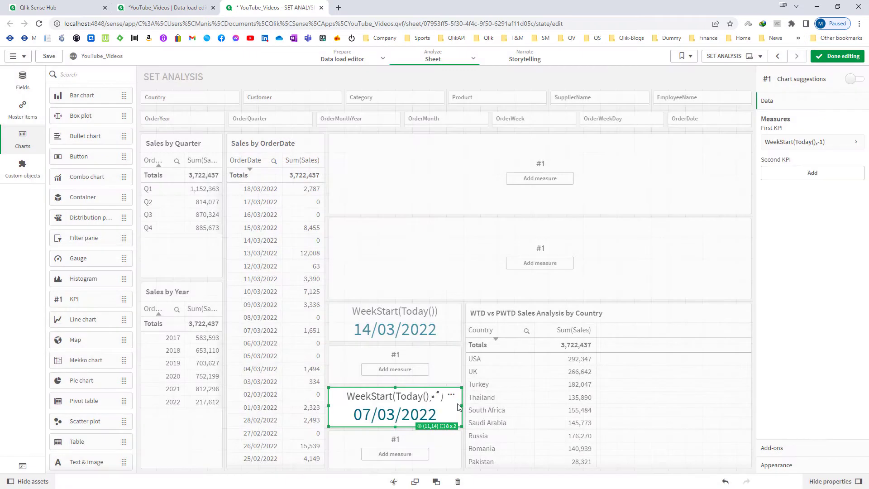
Add the measure expression Today() to the second small KPI
click(394, 369)
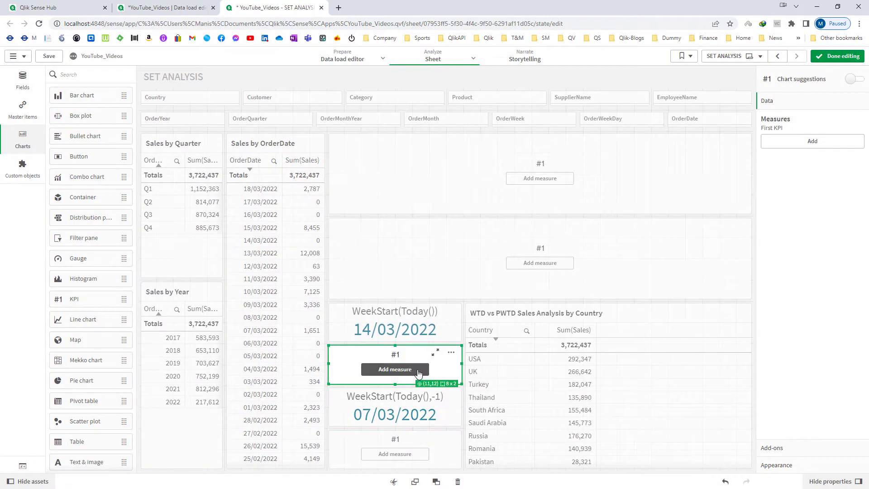
click(524, 312)
text(Today())
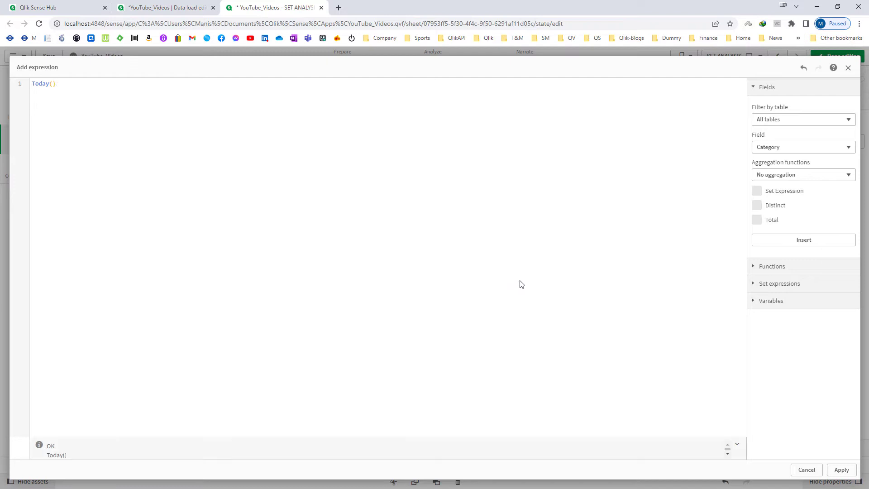
click(840, 474)
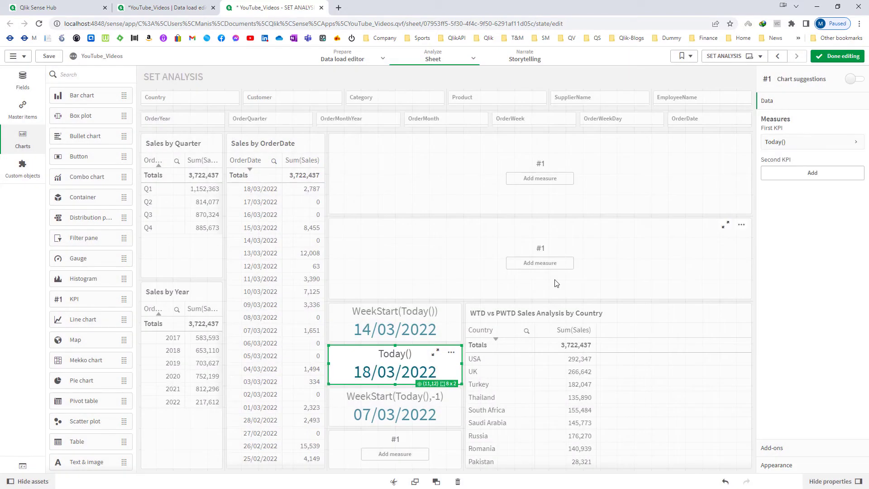
Add the measure expression Today() - 7 to the fourth small KPI
click(400, 454)
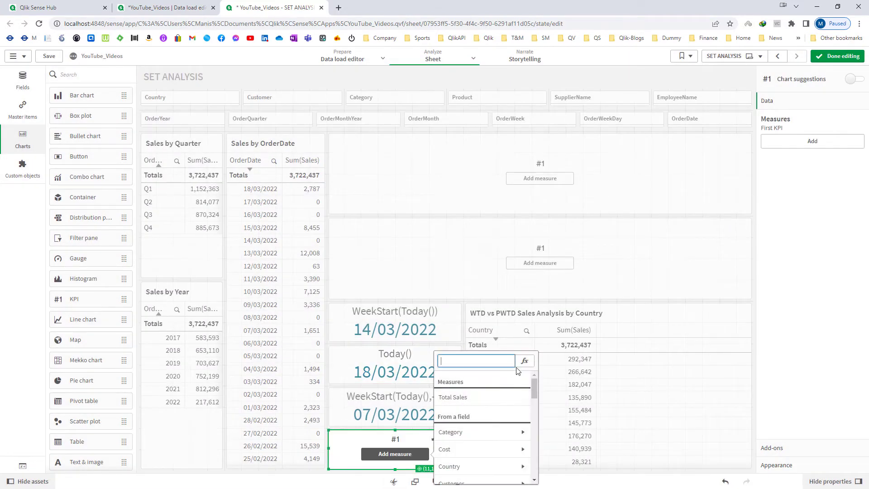
click(523, 364)
text(Today() - 7)
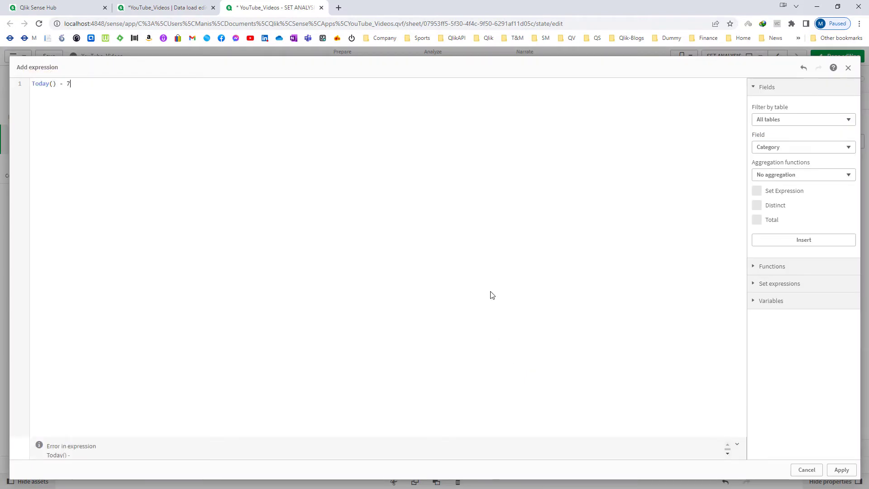
click(840, 471)
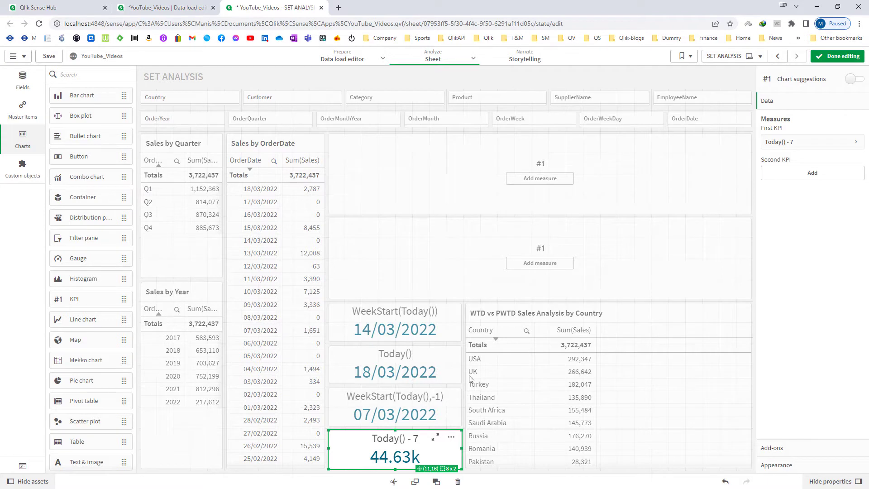
Start a measure expression for the upper wide KPI with SUM(Sales)
click(540, 179)
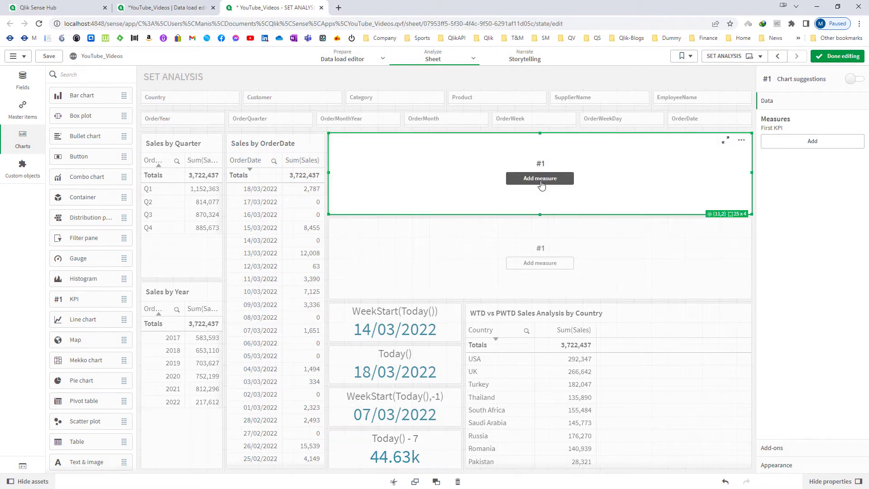
click(670, 123)
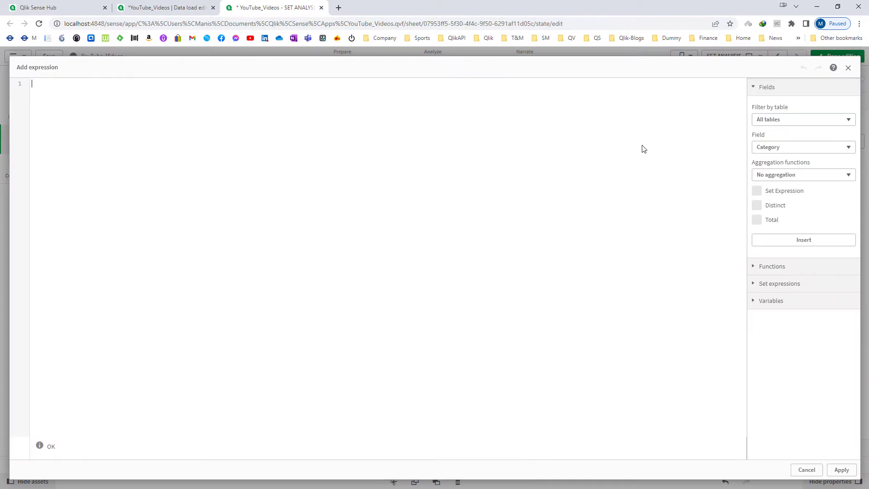
text(SUM(  Sales)
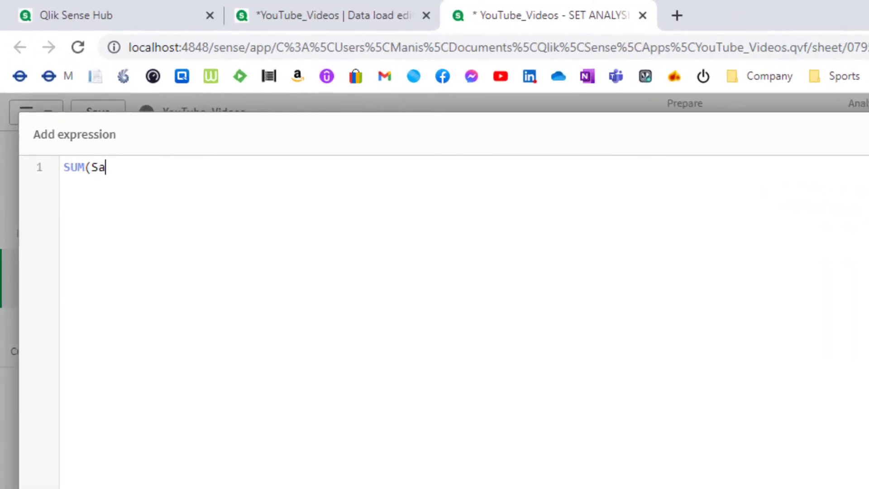
text())
Insert an empty set modifier {< >} between SUM( and Sales, split over two indented lines
key(Left)
key(Left)
key(Left)
key(Left)
key(Left)
key(Left)
key(Return)
key(Return)
key(Up)
text({<)
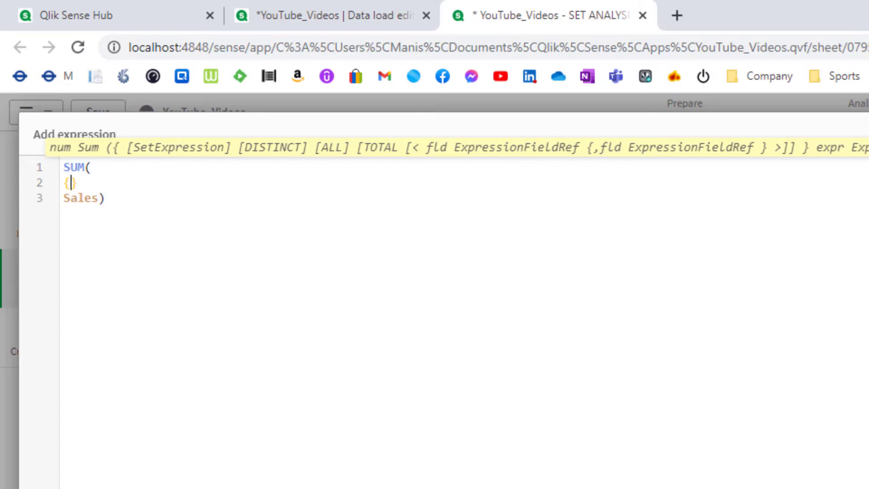
text(>)
key(Left)
key(Return)
key(Up)
key(Home)
key(Tab)
key(End)
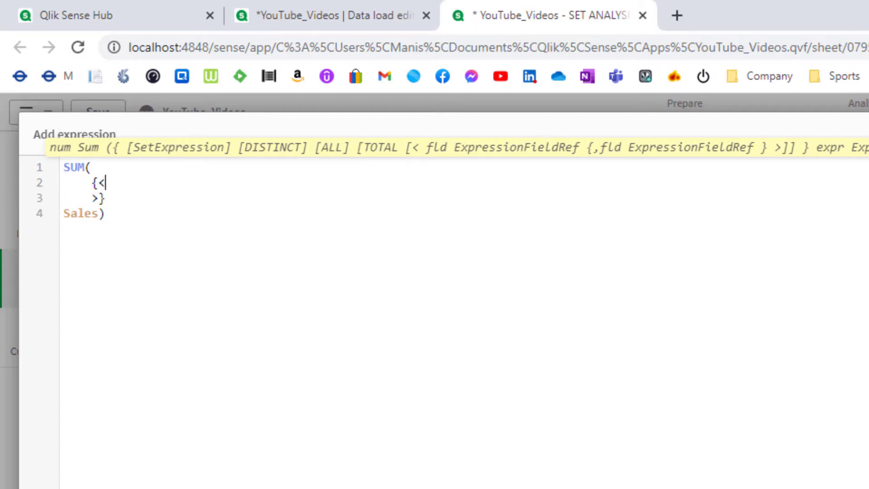
Inside the set modifier, add the date range condition OrderDate = {">=$()<=$()"} on its own indented line
key(Return)
key(Tab)
text(ORderDat)
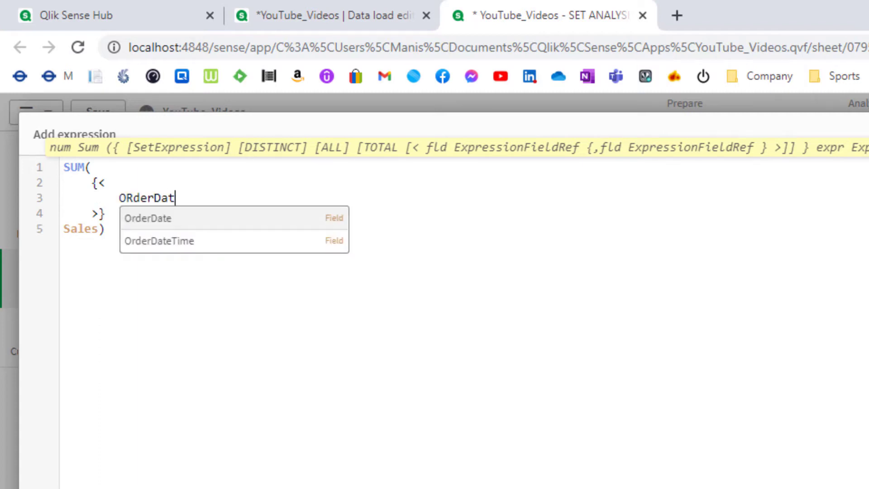
key(Return)
text(= {"")
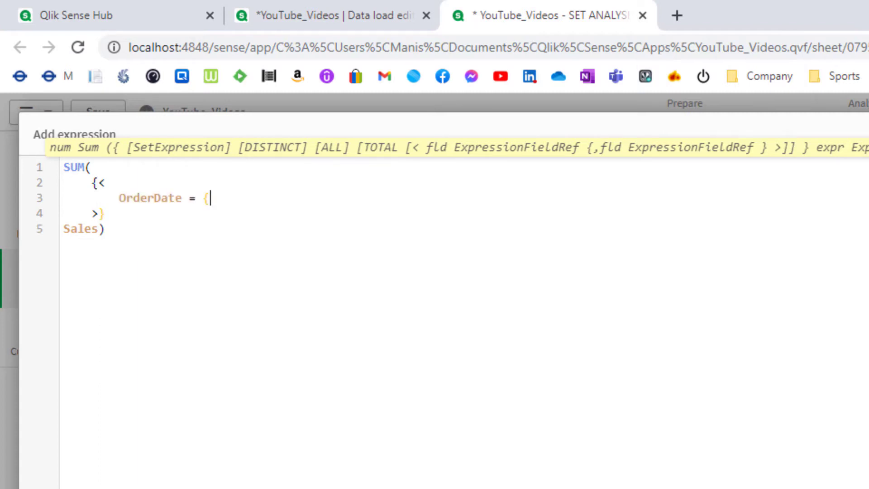
key(Left)
text(>=$))
key(BackSpace)
text(()<=$())
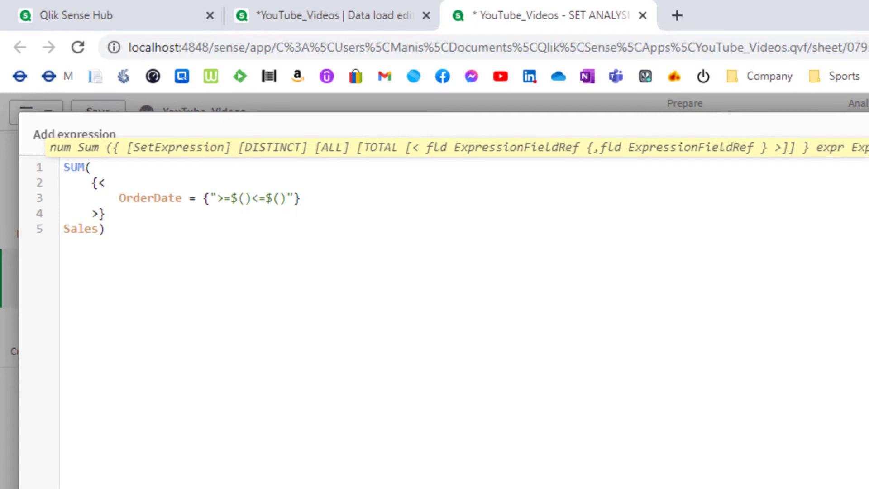
Above the OrderDate condition, add a line ignoring selections in OrderYear, OrderQuarter, OrderMonthYear, OrderMonth, OrderWeek and OrderWeekDay
key(Return)
text(OrderU)
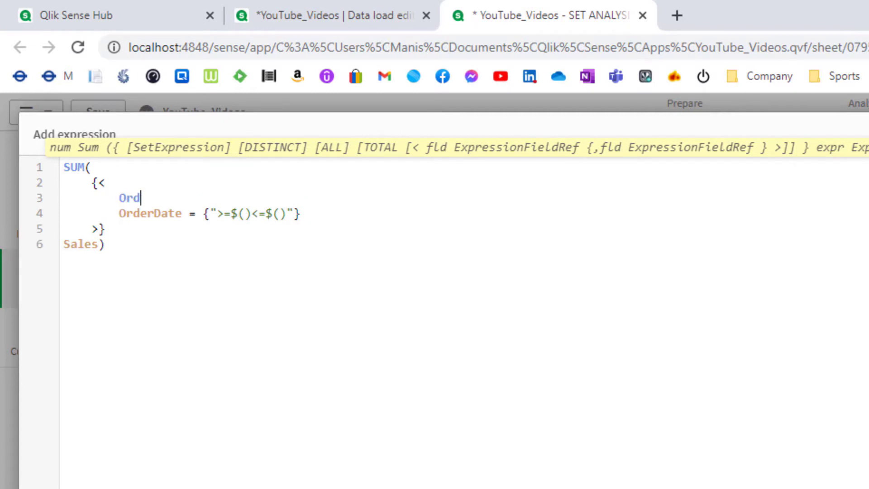
key(BackSpace)
text(Y)
key(Return)
text(, OrderQ)
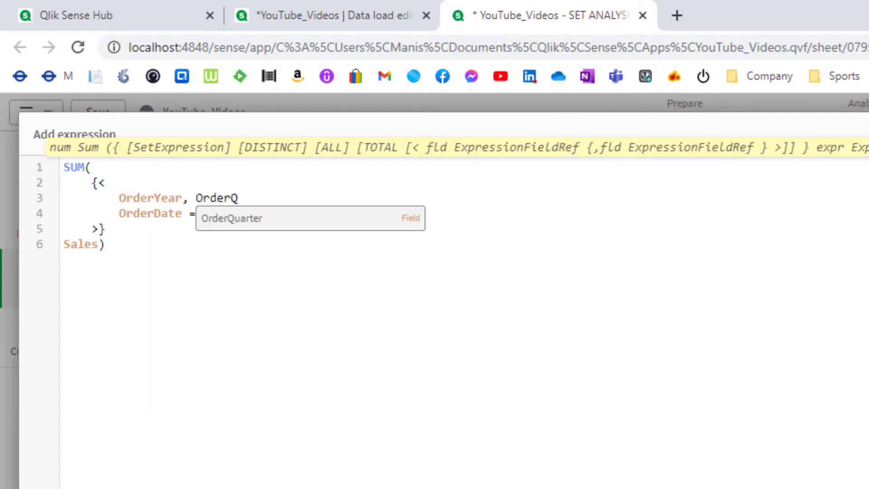
key(Return)
text(, OrderMon)
key(Down)
key(Return)
text(, OrderMonth, OrderWeek, OrderW)
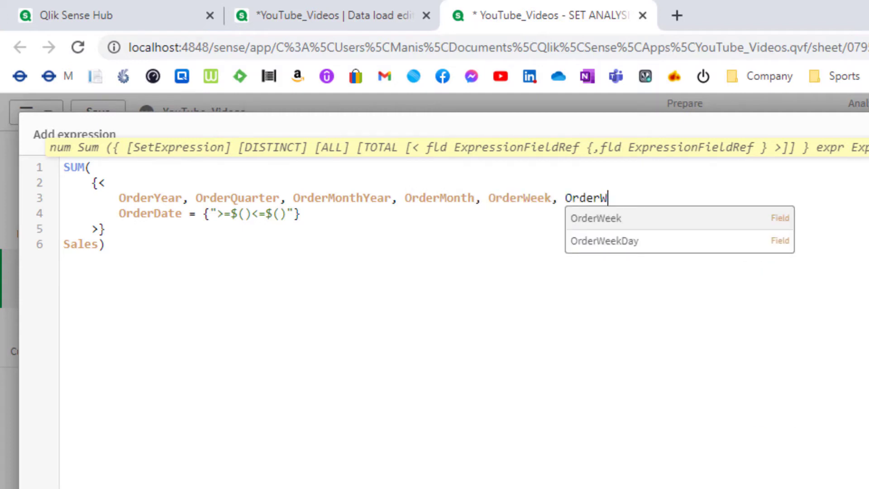
key(Down)
key(Return)
text(,)
Wrap the SUM expression in Num( ) with the format '#,##0' and apply it to the upper wide KPI
key(Up)
key(Up)
key(Home)
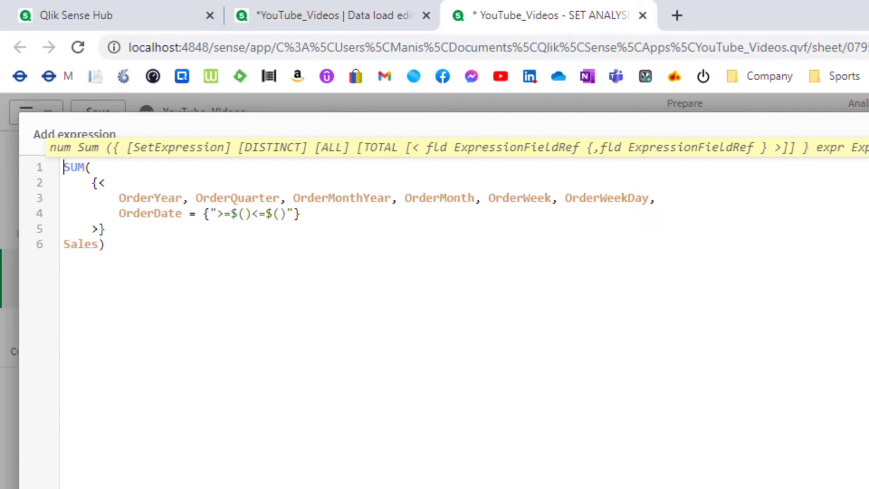
key(Return)
key(Up)
text(Num()
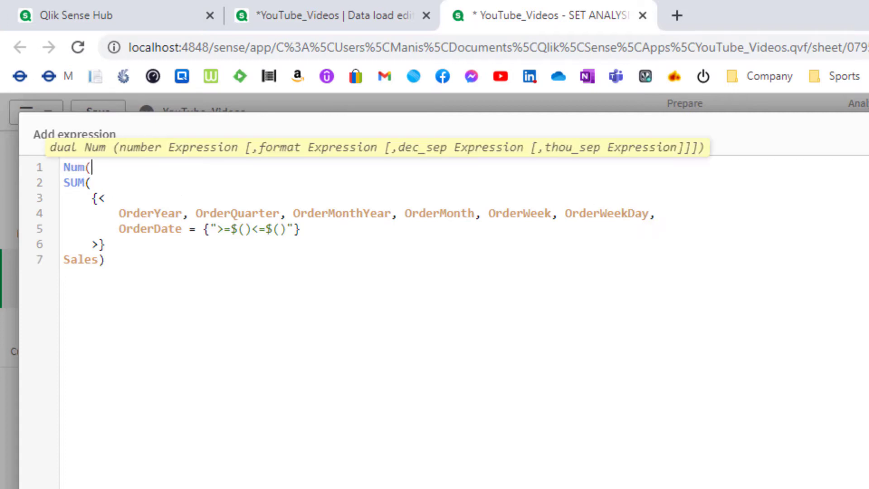
key(Down)
key(Down)
key(Down)
key(Down)
key(Down)
key(End)
key(Return)
text(,'#,##0')
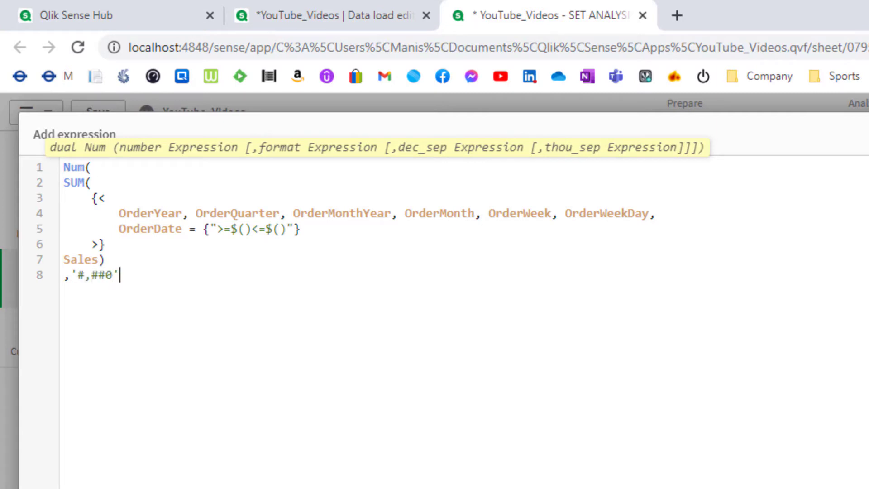
text())
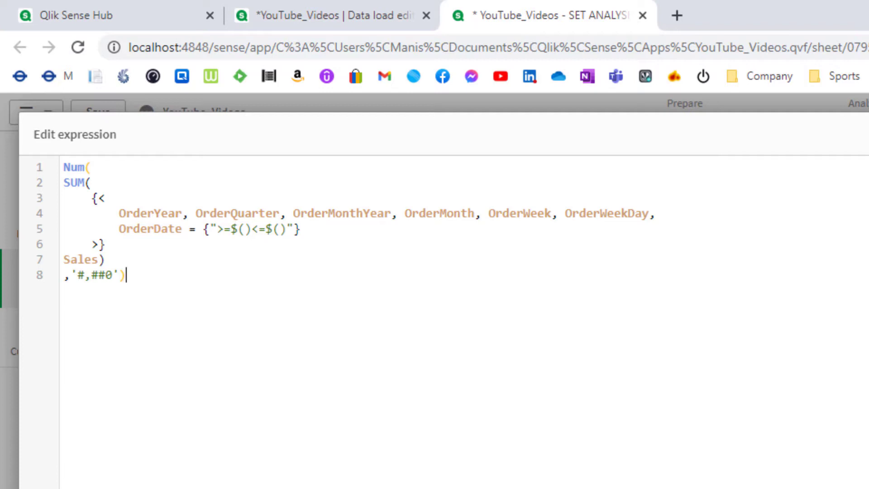
click(278, 229)
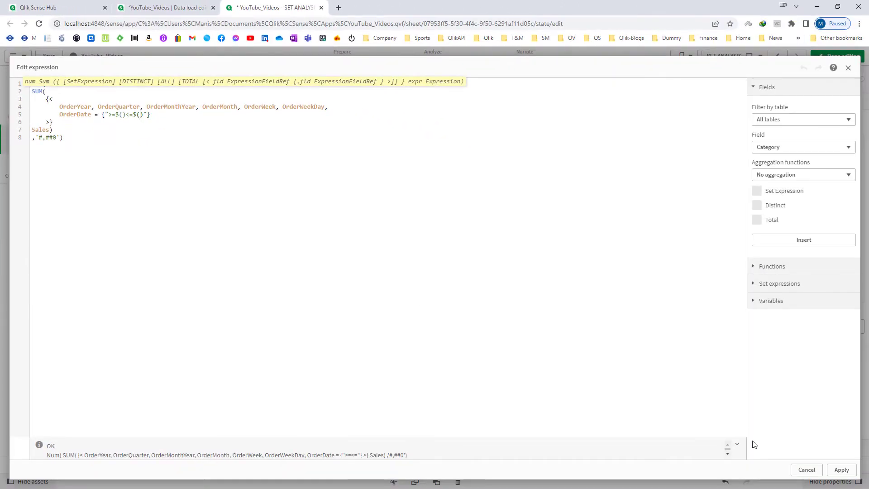
click(841, 469)
In the upper wide KPI's expression, set the start of the OrderDate range to $(=WeekStart(Today())) and apply it
click(406, 330)
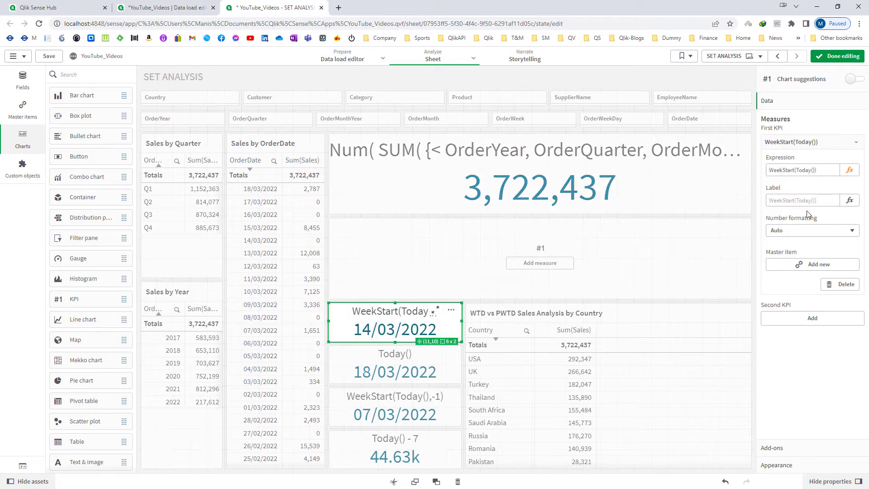
click(582, 192)
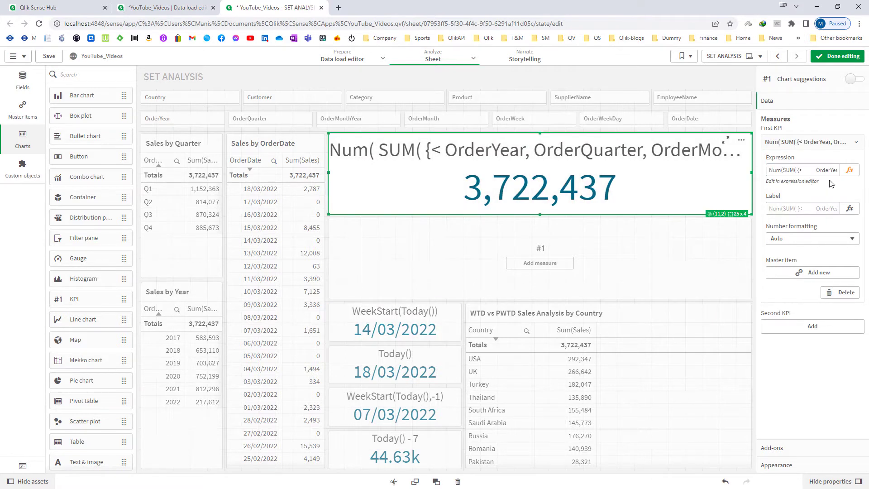
click(850, 170)
click(125, 116)
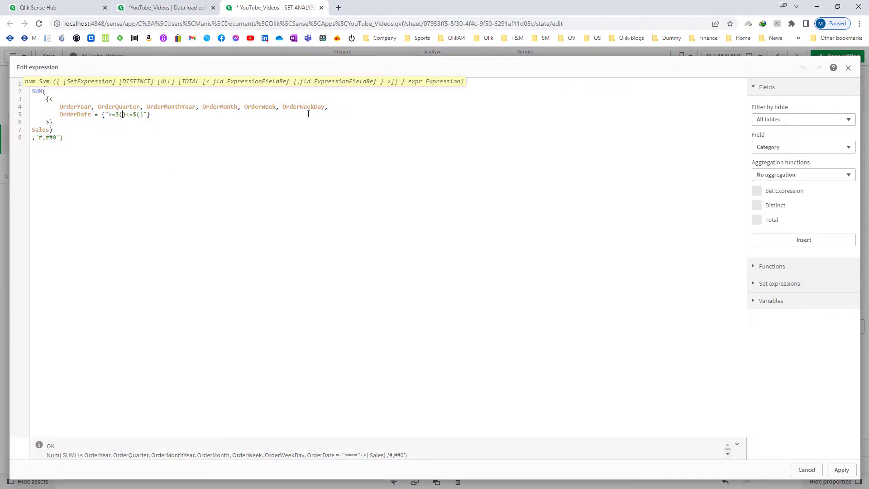
text(WeekStart(Today()))
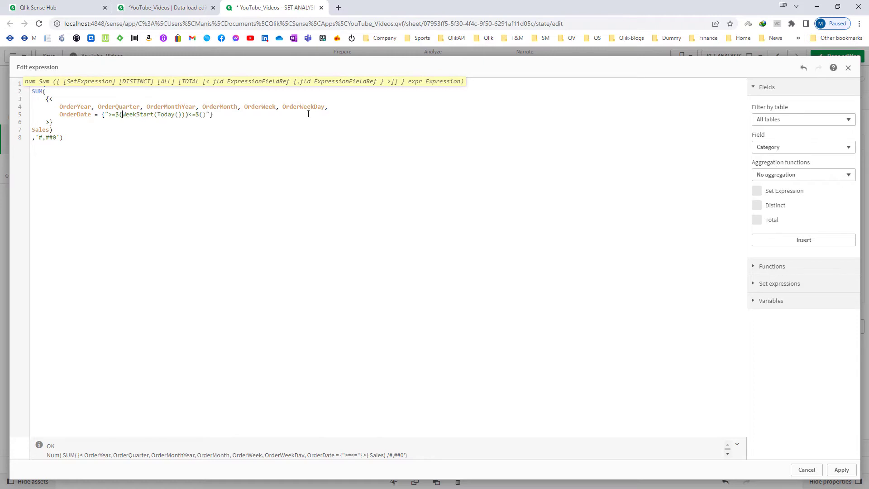
text(=)
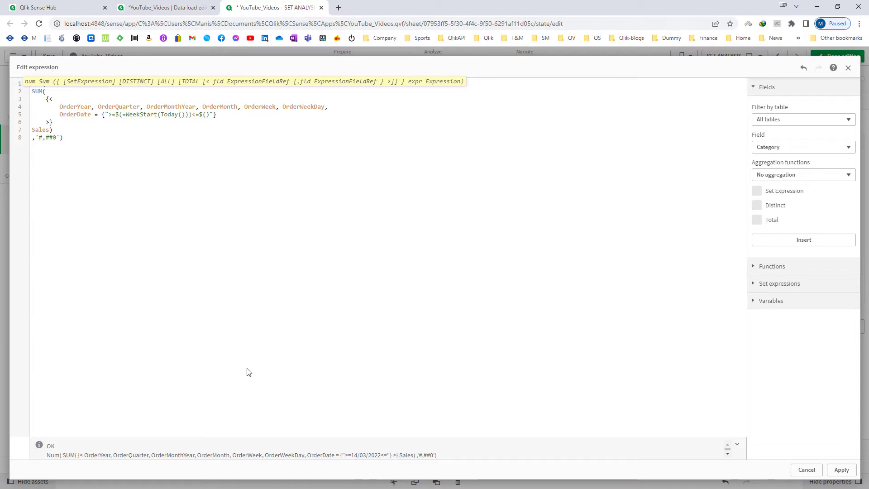
key(BackSpace)
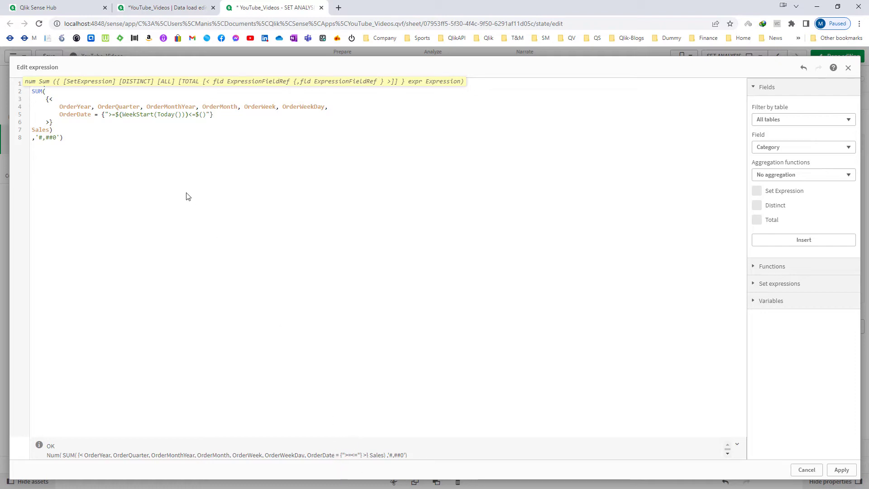
text(=)
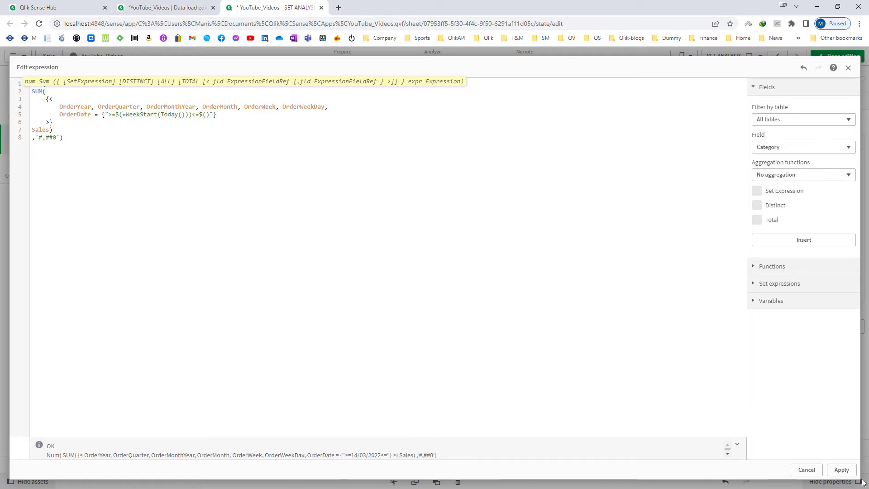
click(842, 469)
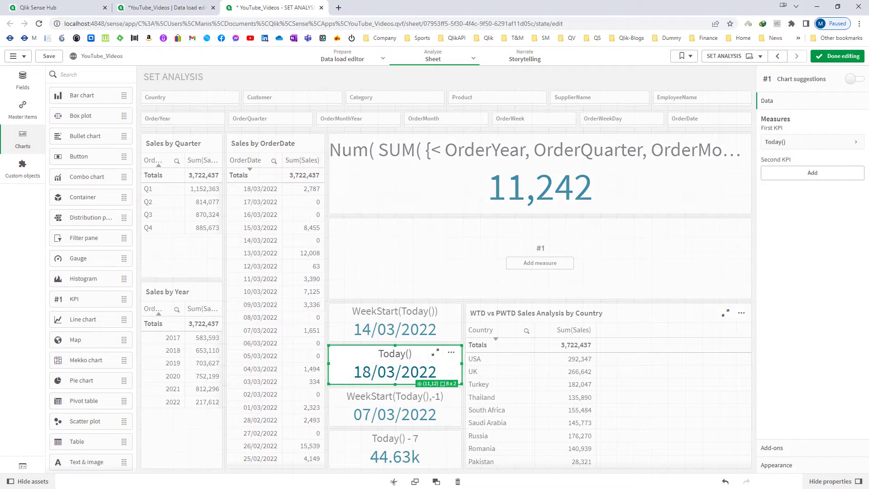
Set the end of the upper KPI's OrderDate range to $(=Today()), copy the full expression and apply it
click(774, 143)
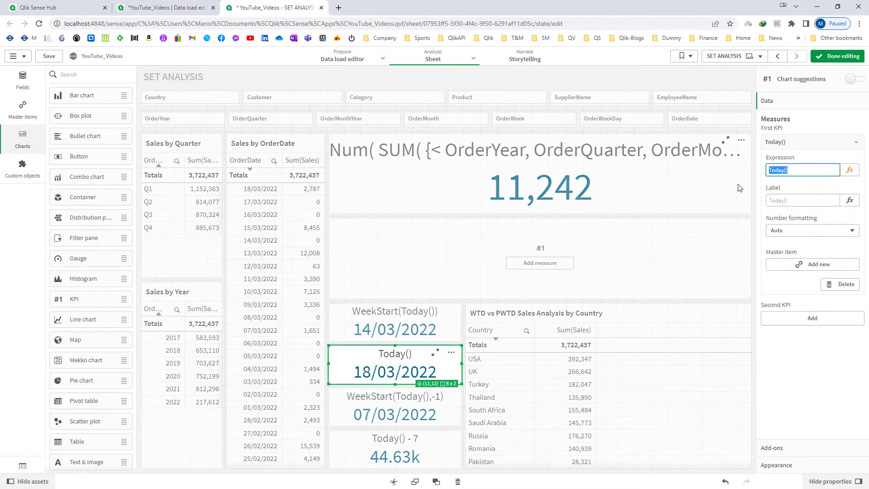
click(600, 194)
click(849, 170)
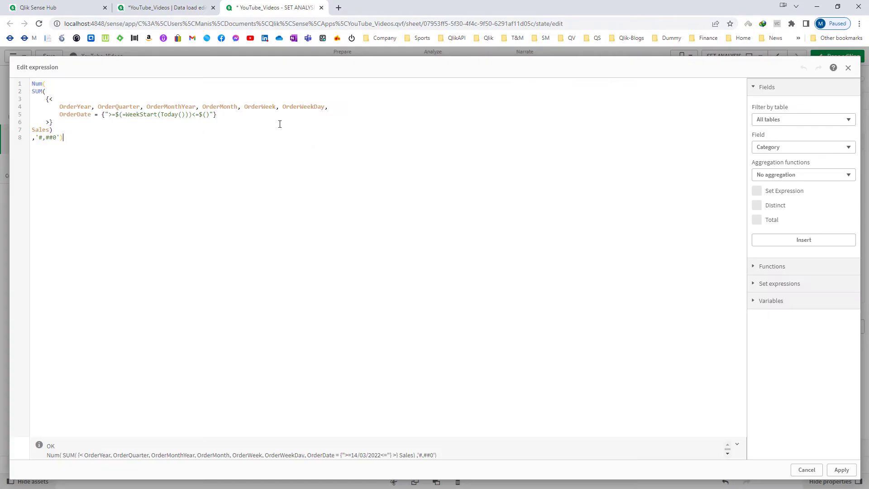
text(=Today())
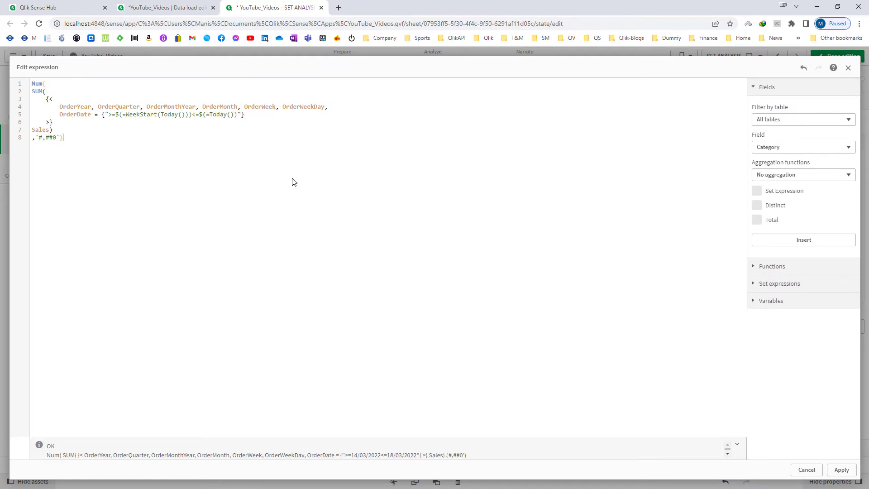
key(ctrl+a)
key(ctrl+c)
click(841, 469)
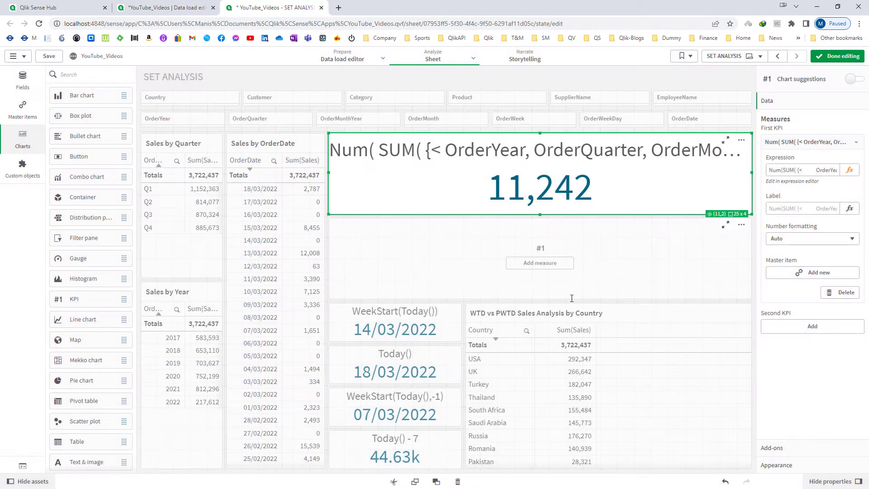
Paste the copied week-to-date expression as a new measure expression for the empty KPI below the upper wide KPI
click(575, 277)
click(816, 142)
click(849, 167)
key(ctrl+v)
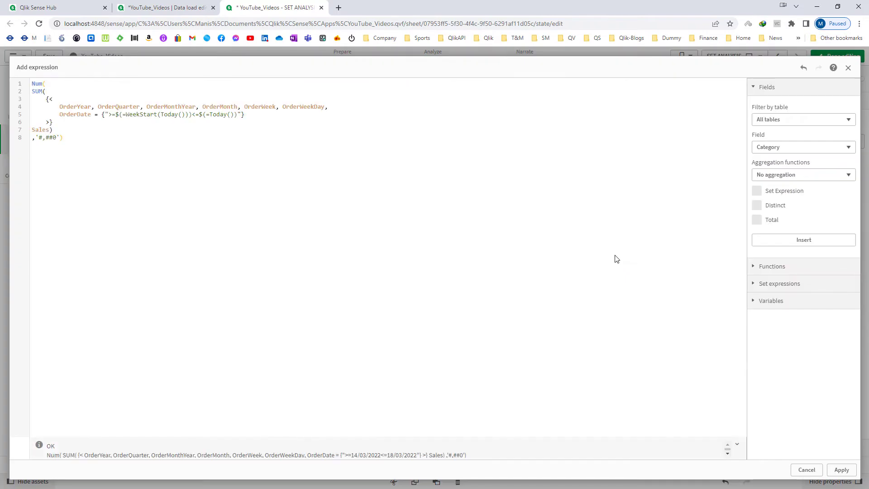
Empty both dollar expansions in the pasted OrderDate condition, leaving {">=$()<=$()"}, and apply the expression to the lower wide KPI
key(Right)
key(Right)
key(Right)
key(Right)
key(Right)
key(Right)
key(Right)
key(Right)
key(Right)
key(Right)
key(Right)
key(Right)
key(Right)
key(Right)
key(Right)
key(Right)
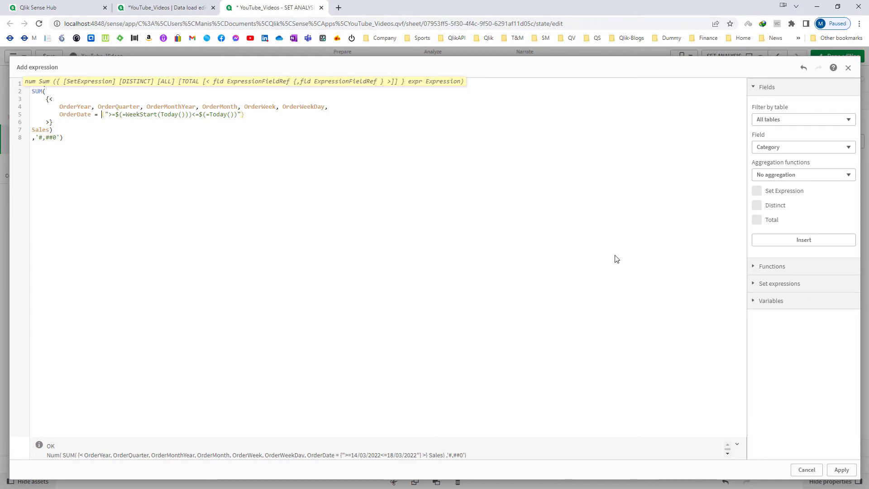
key(shift+Right)
key(shift+Right)
key(shift+Right)
key(shift+Right)
key(shift+Right)
key(shift+Right)
key(shift+Right)
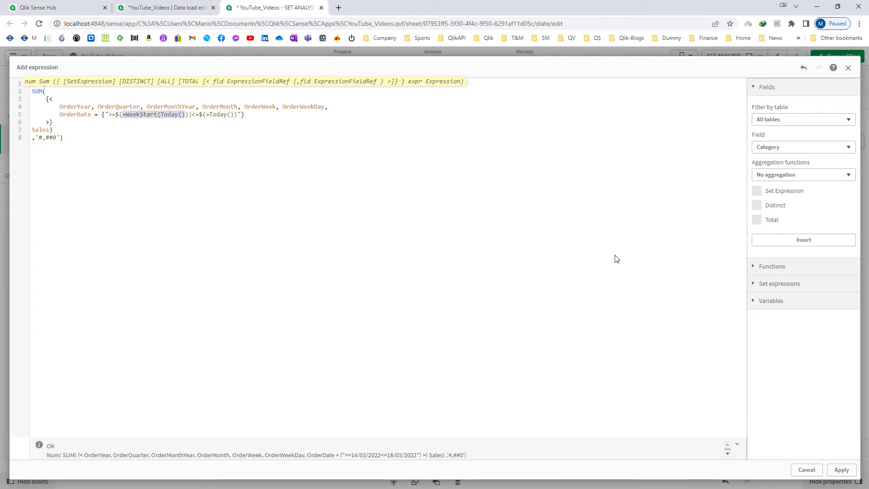
key(Delete)
key(shift+Right)
key(shift+Right)
key(shift+Right)
key(shift+Right)
key(shift+Right)
key(shift+Right)
key(shift+Right)
key(Delete)
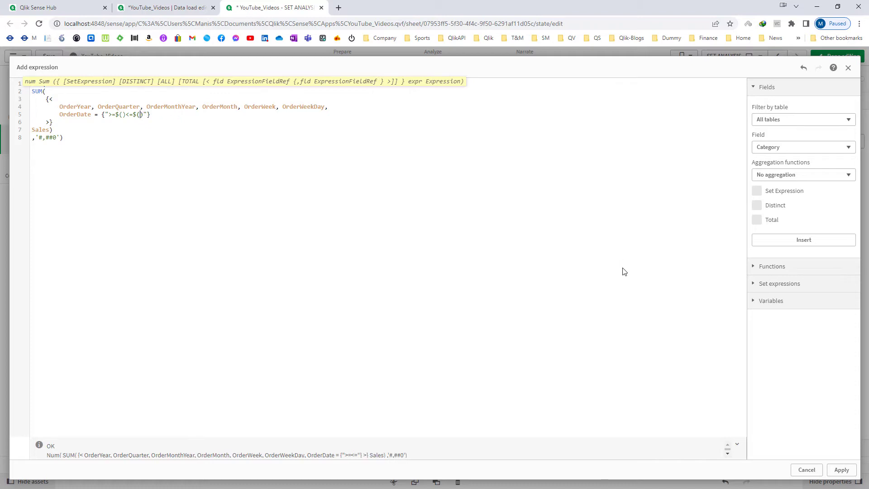
click(841, 470)
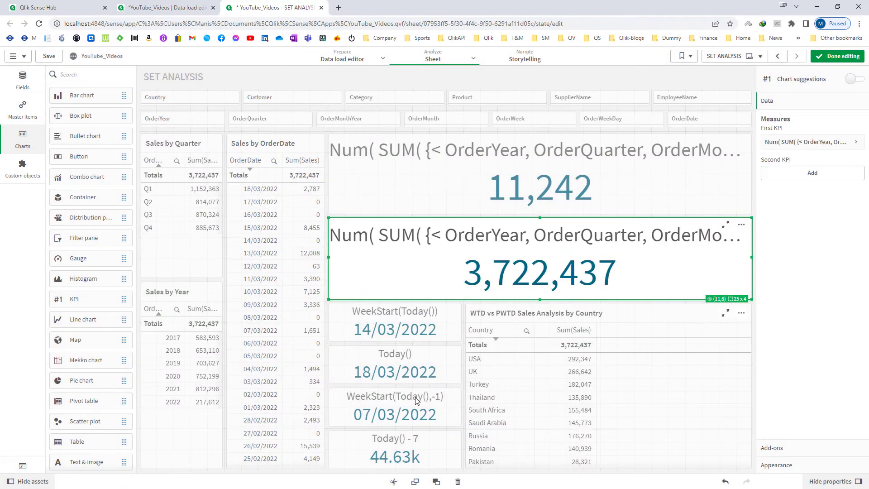
In the lower wide KPI's expression, set the start of the OrderDate range to $(=WeekStart(Today(),-1)) and apply it
click(402, 418)
click(813, 142)
click(731, 222)
click(847, 170)
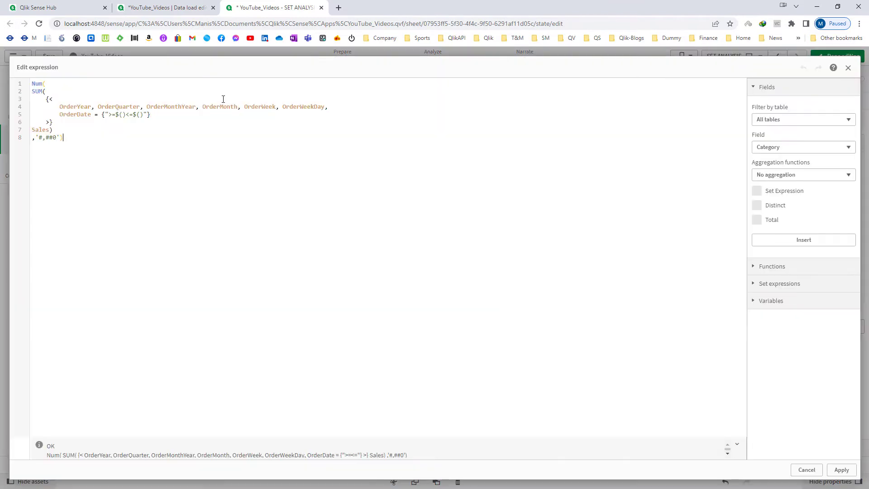
text(=WeekStart(Today(),-1))
click(841, 469)
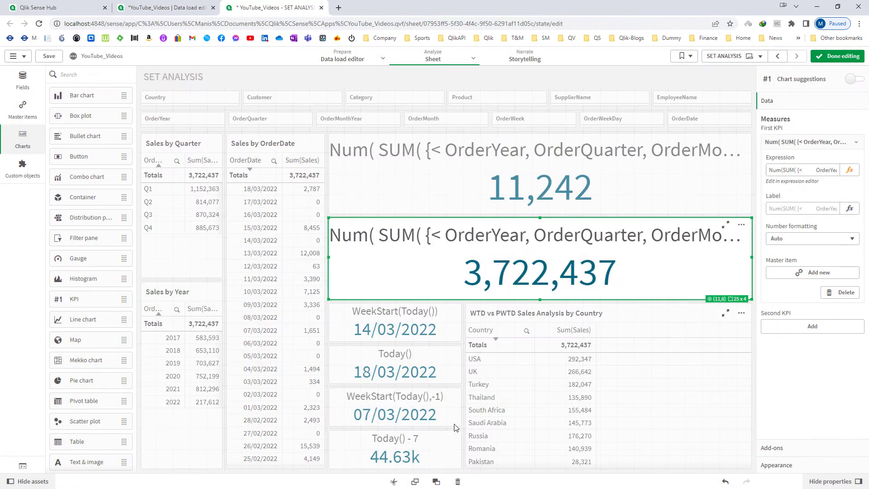
Set the end of the lower wide KPI's OrderDate range to $(=Today() - 7) and apply it
click(795, 142)
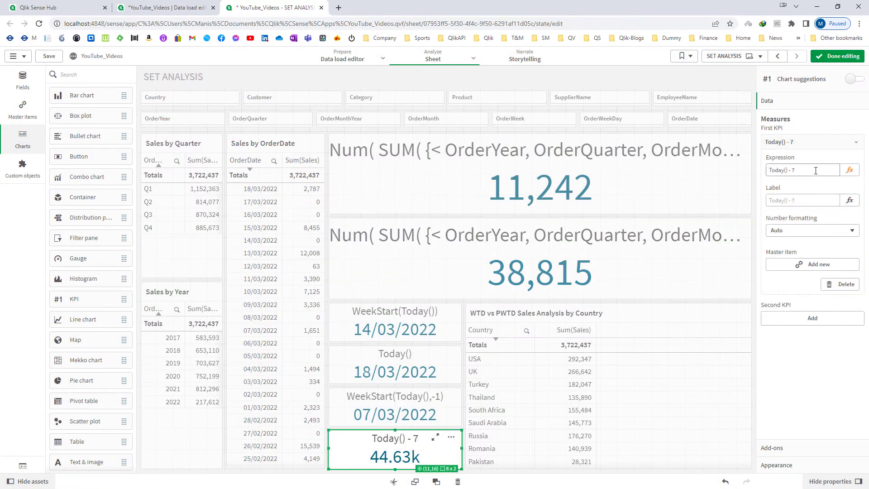
click(567, 269)
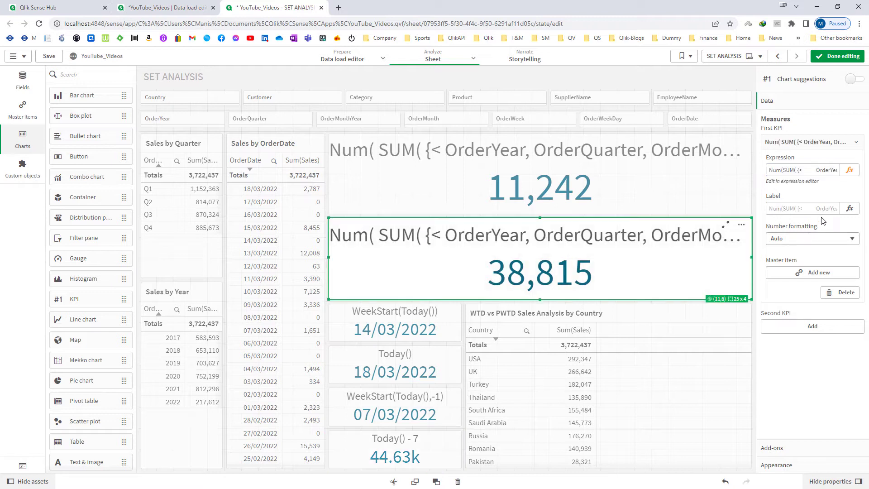
click(849, 169)
click(217, 117)
text(=Today() - 7)
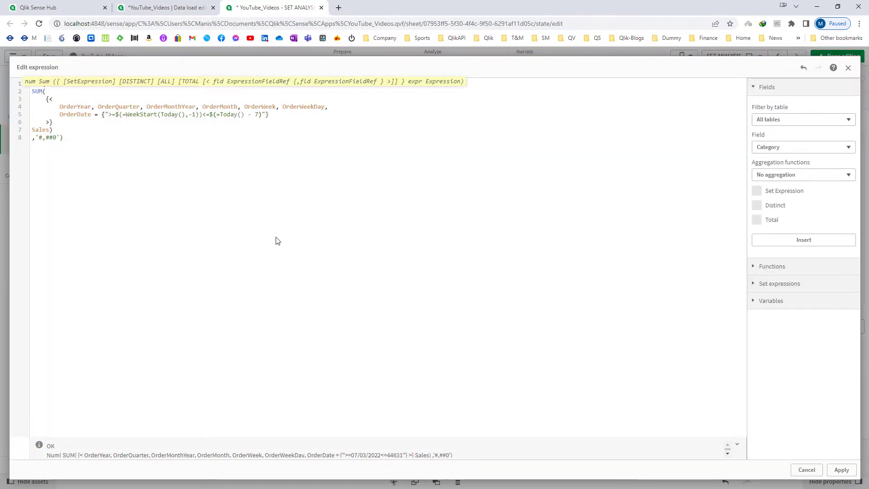
click(841, 469)
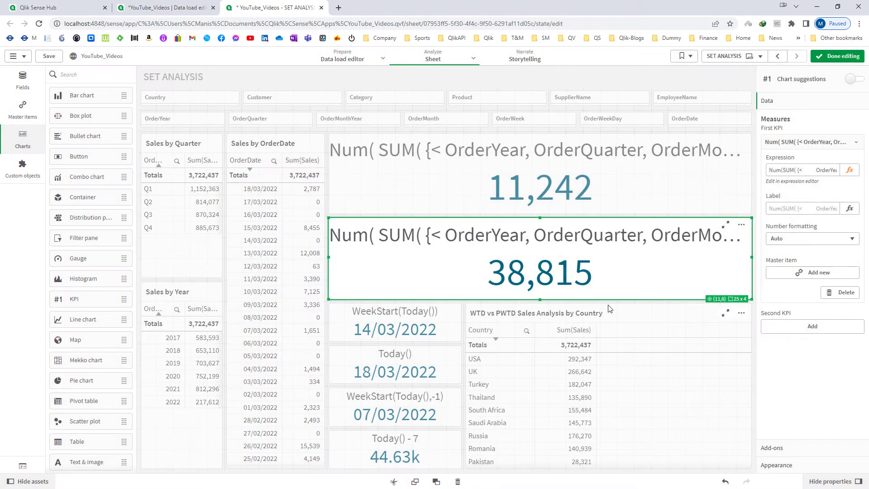
Outside edit mode, filter OrderDate to 14/03/2022 through 18/03/2022 to check the week-to-date KPI, and clear the selection
click(564, 169)
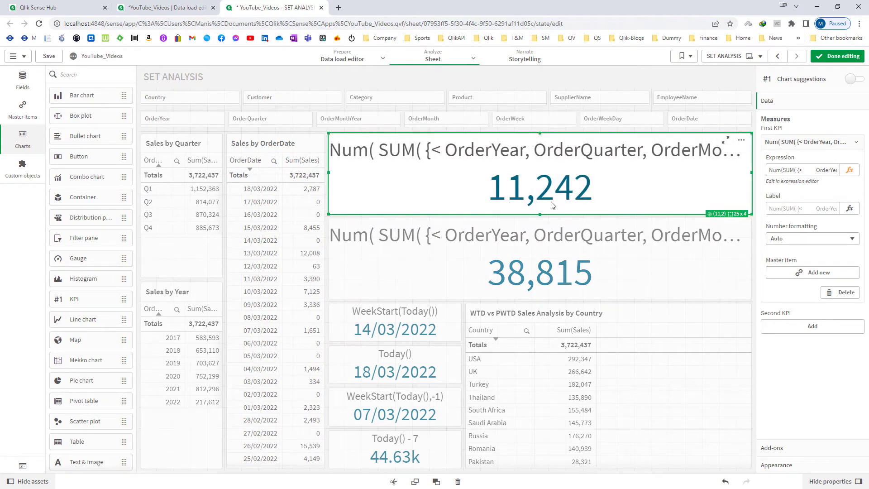
click(836, 56)
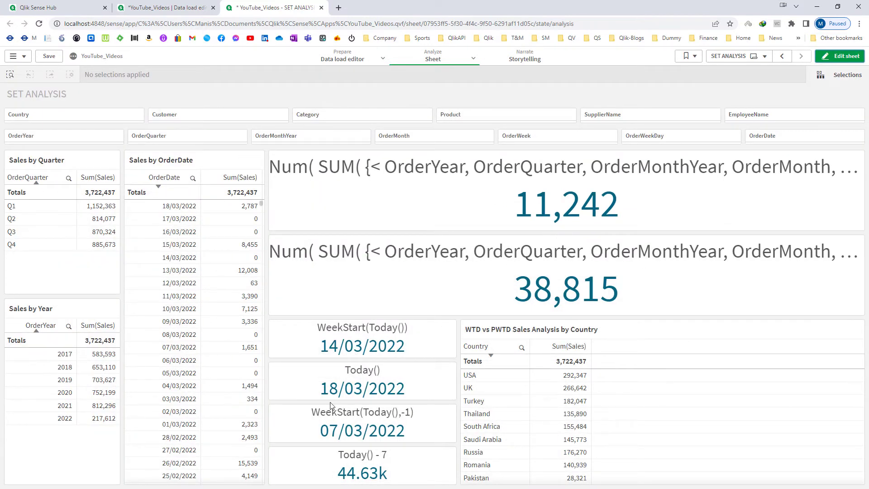
drag(179, 262, 177, 210)
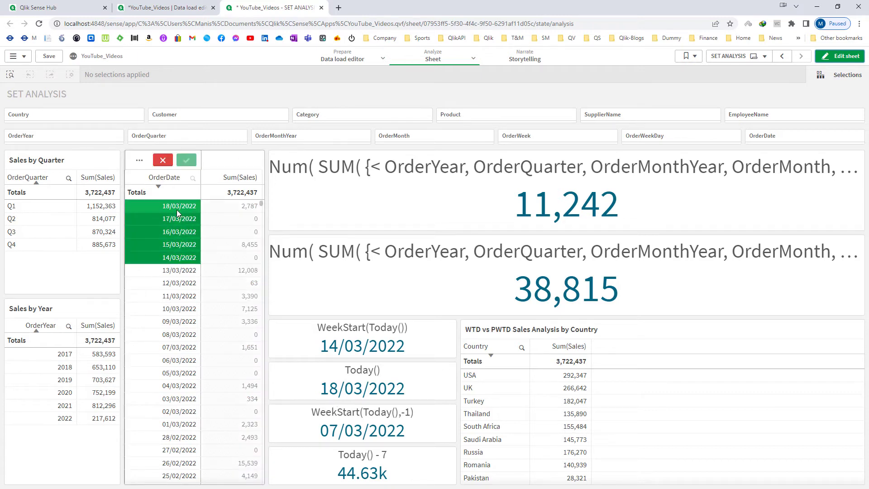
click(186, 161)
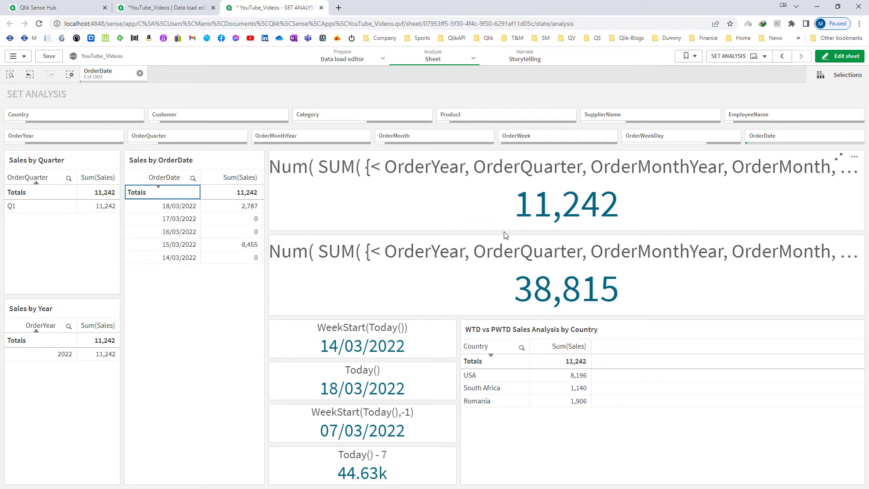
click(70, 74)
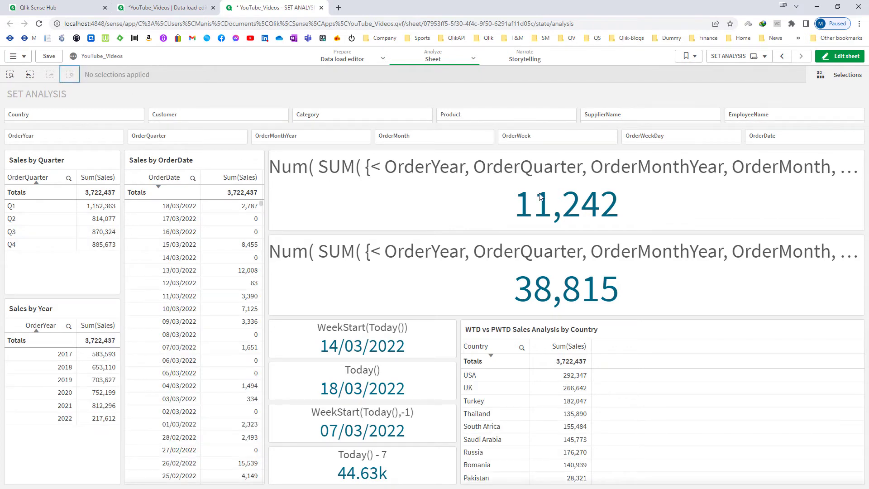
Back in edit mode, review the ignored date fields and the OrderDate range in the upper wide KPI's expression
click(822, 58)
click(657, 192)
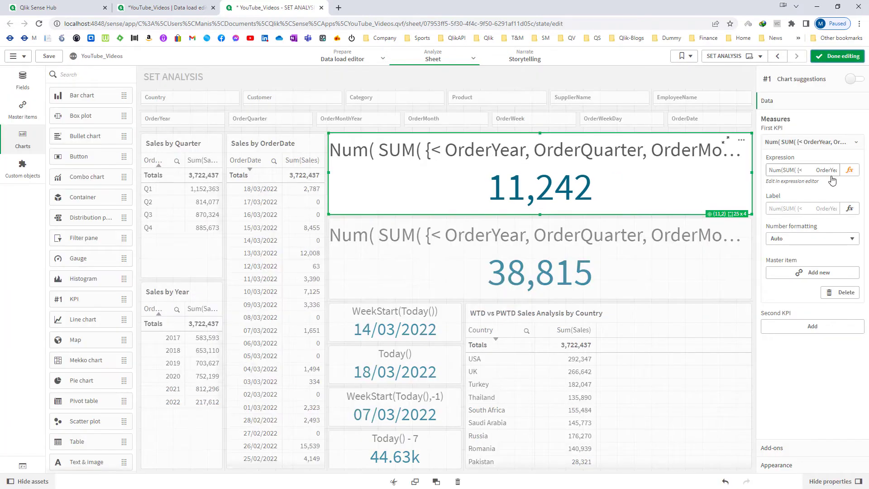
click(849, 170)
drag(59, 106, 329, 105)
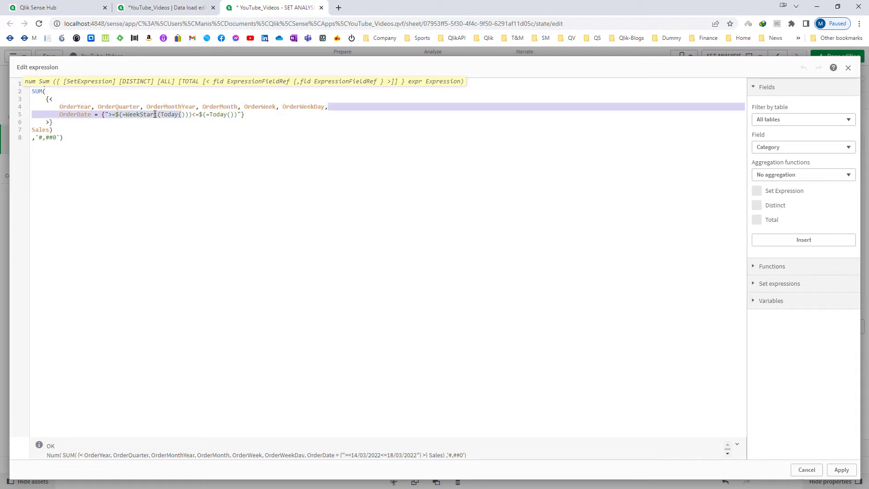
click(111, 141)
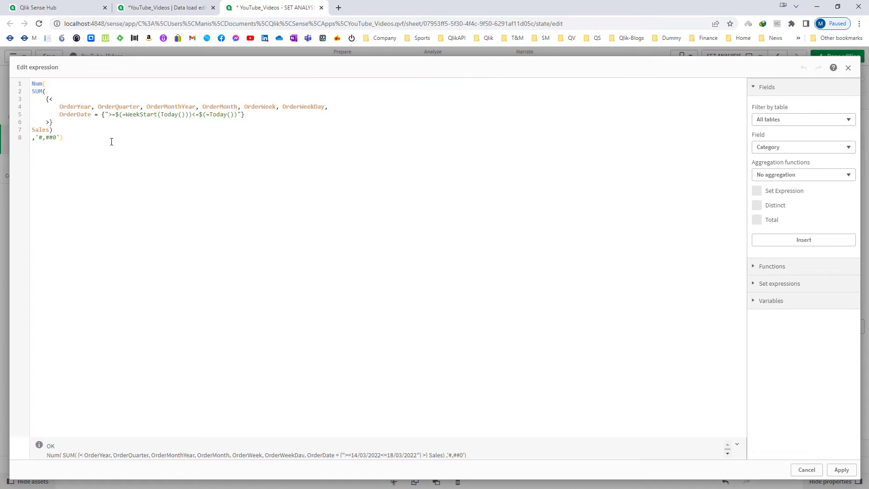
click(840, 470)
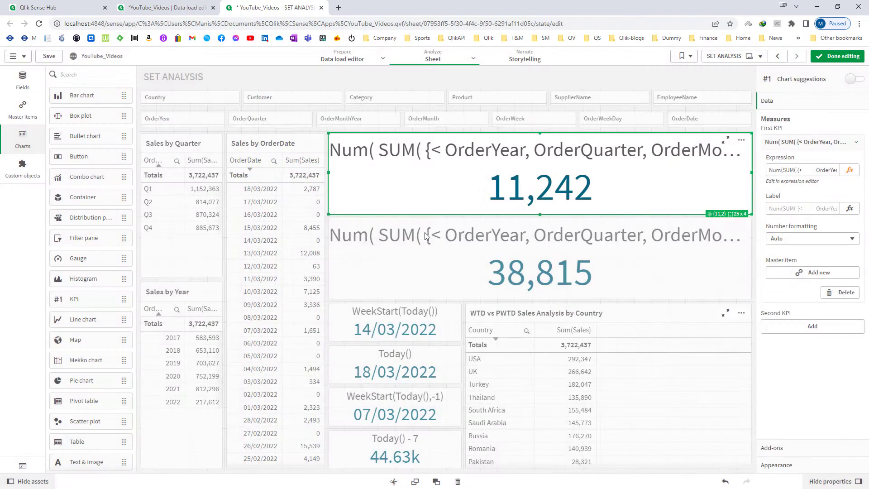
Outside edit mode, filter OrderDate to 07/03/2022 through 11/03/2022 to check the lower wide KPI, and clear the selection
click(506, 264)
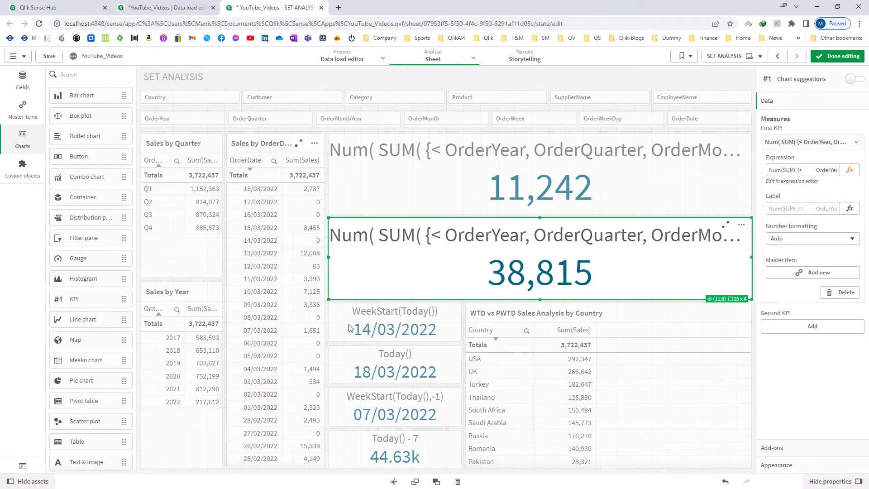
click(837, 56)
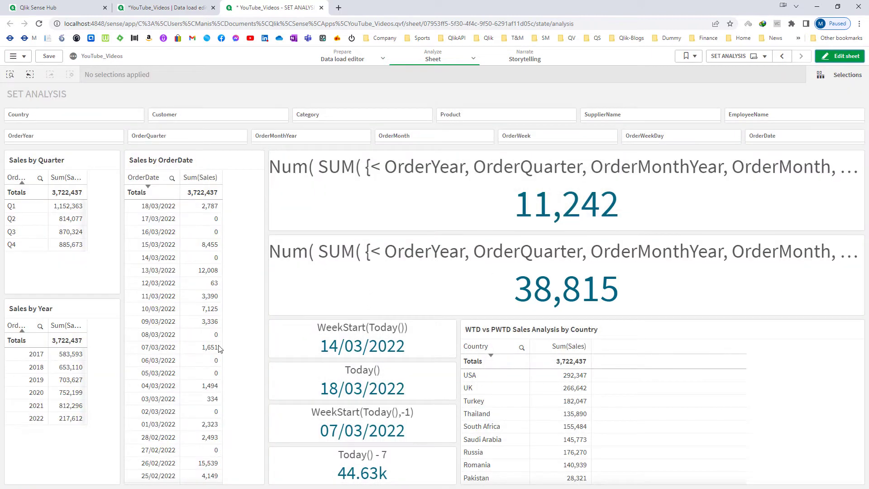
click(179, 348)
drag(177, 344, 170, 303)
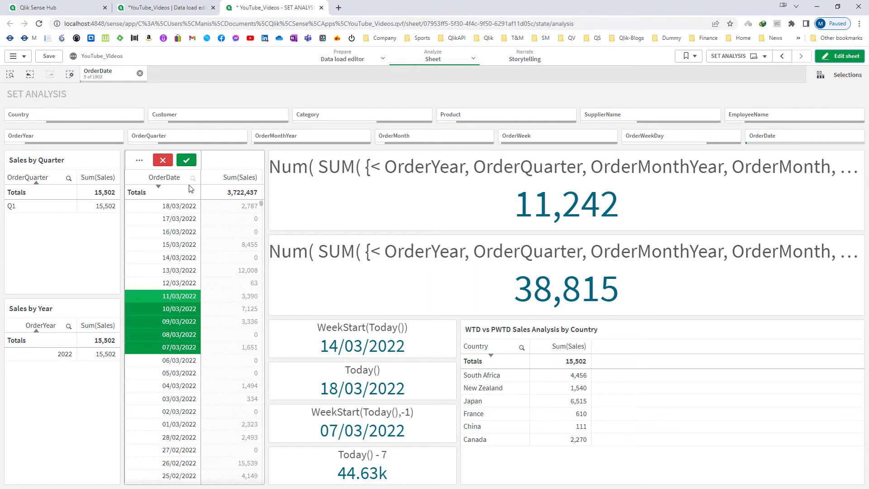
click(188, 162)
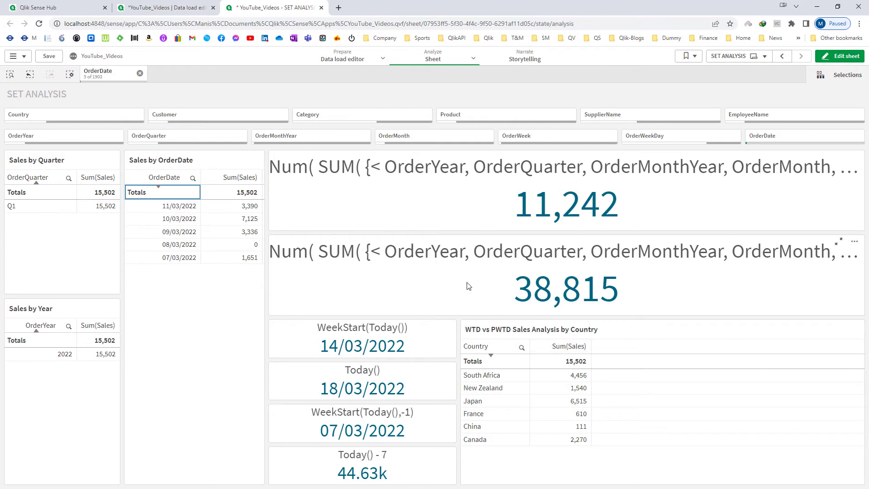
key(ctrl+z)
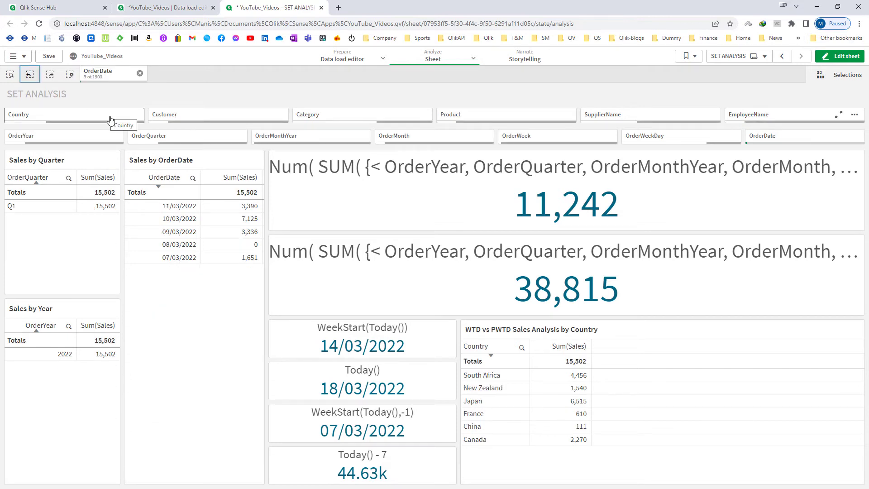
click(70, 75)
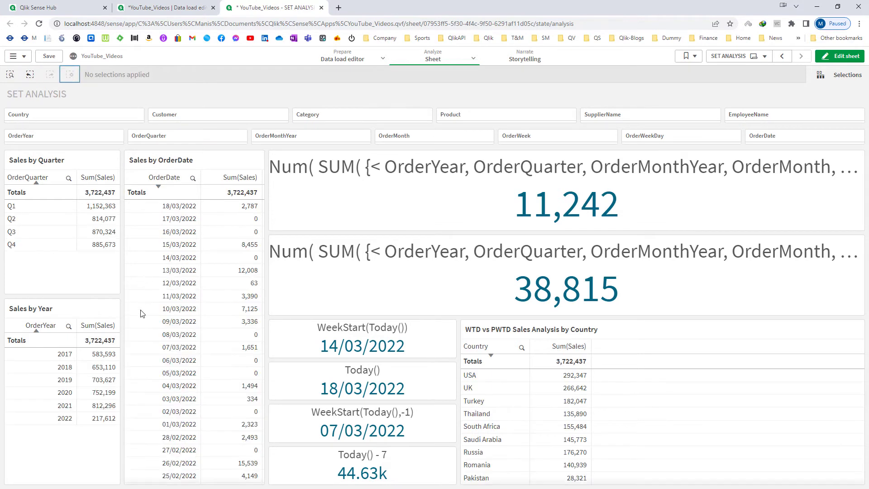
Back in edit mode, review the lower wide KPI's expression and its evaluated OrderDate range in the expression editor
click(840, 56)
click(664, 274)
click(850, 170)
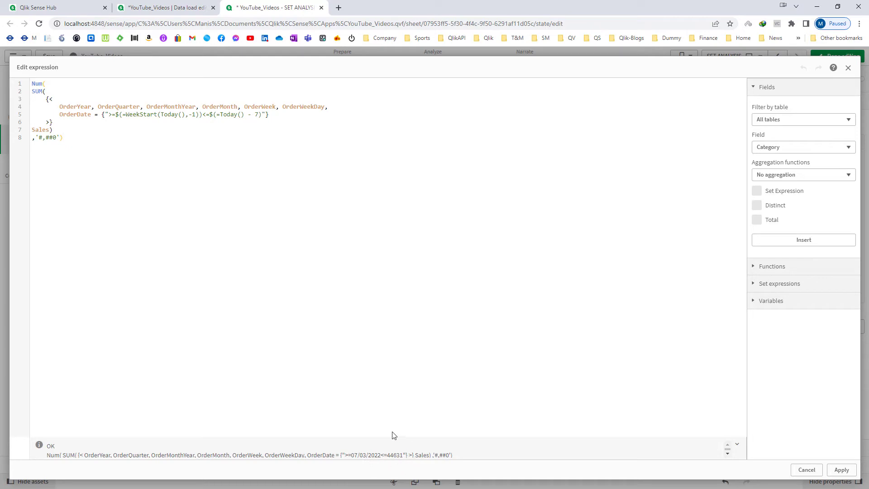
click(840, 471)
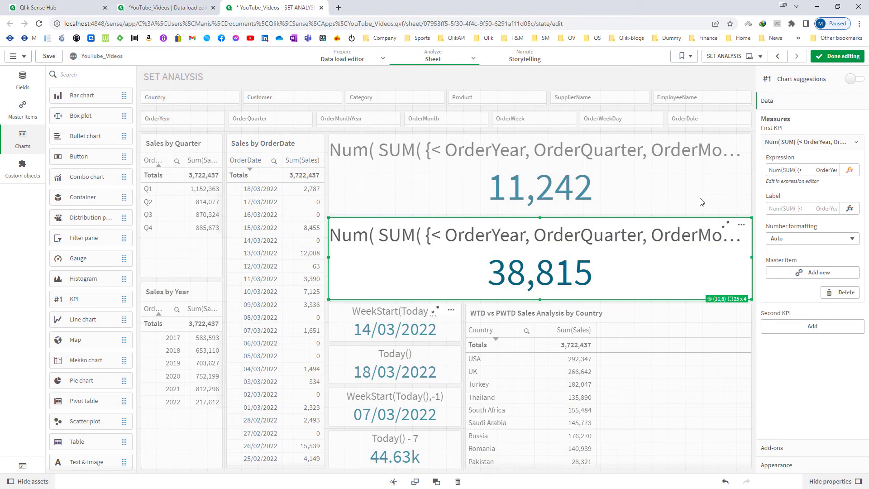
Outside edit mode, filter OrderDate to 07/03/2022 through 18/03/2022 to compare with the lower wide KPI, and clear the selection
click(832, 58)
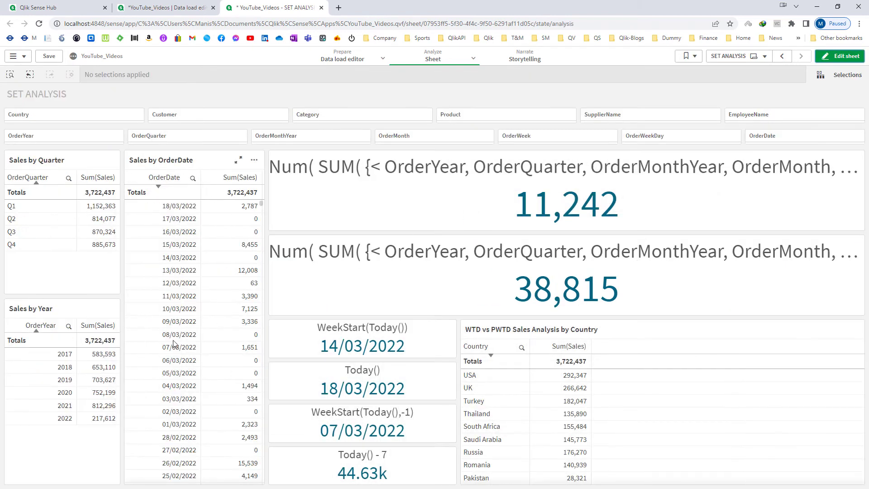
drag(172, 350, 175, 202)
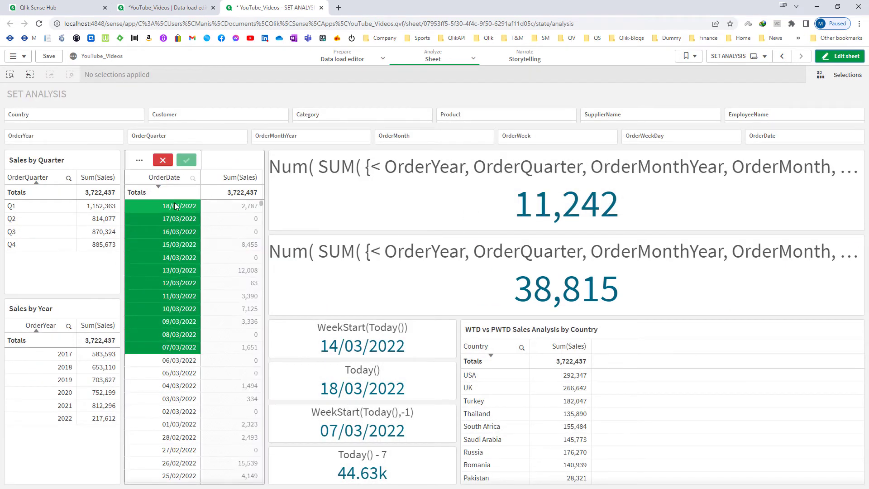
click(186, 160)
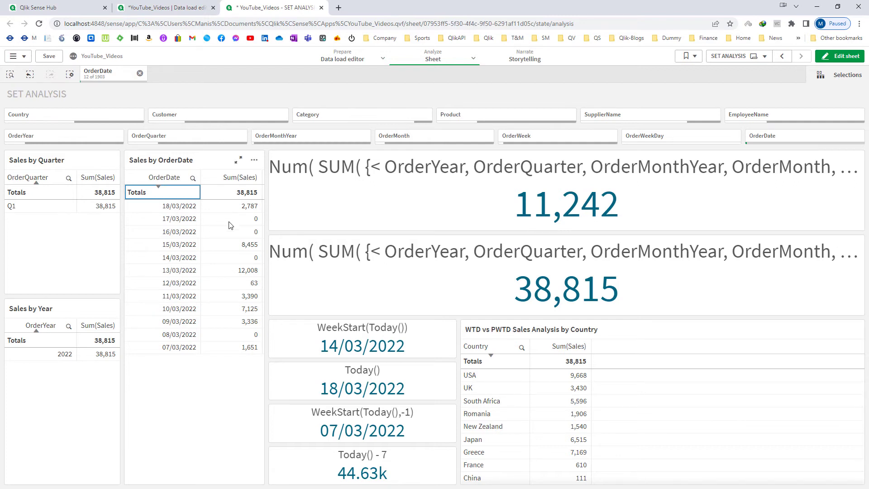
click(69, 75)
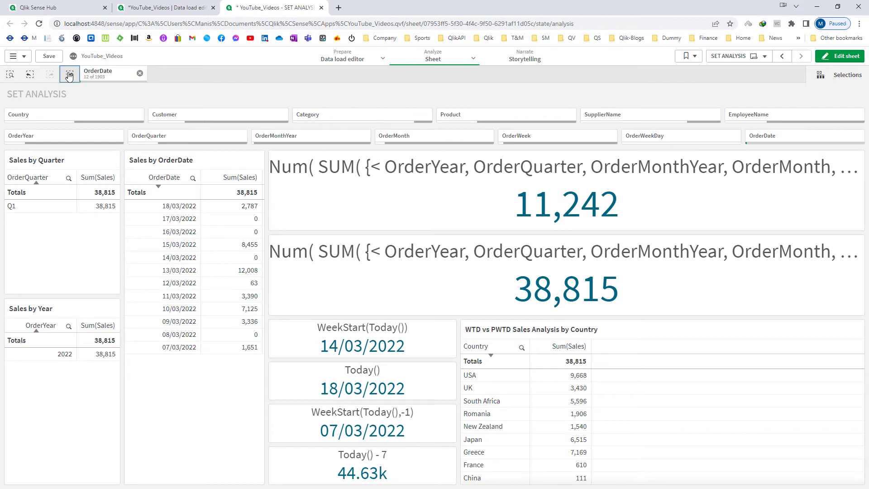
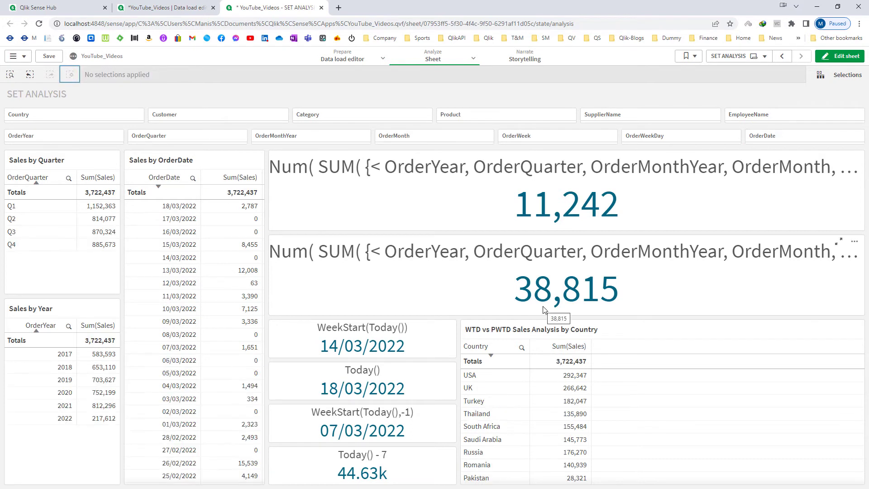
In the lower wide KPI's expression, examine the OrderDate set modifier and the Today() - 7 term that ends its range
click(838, 56)
click(692, 273)
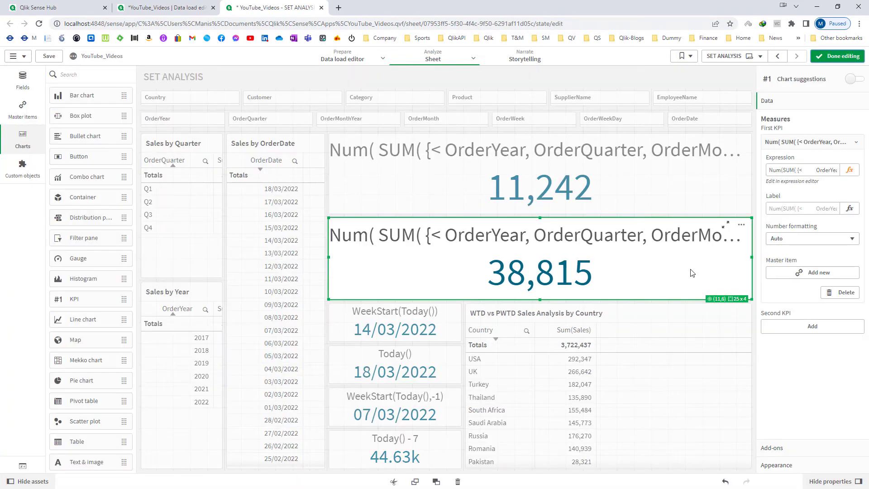
click(849, 170)
double_click(78, 115)
drag(101, 115, 276, 118)
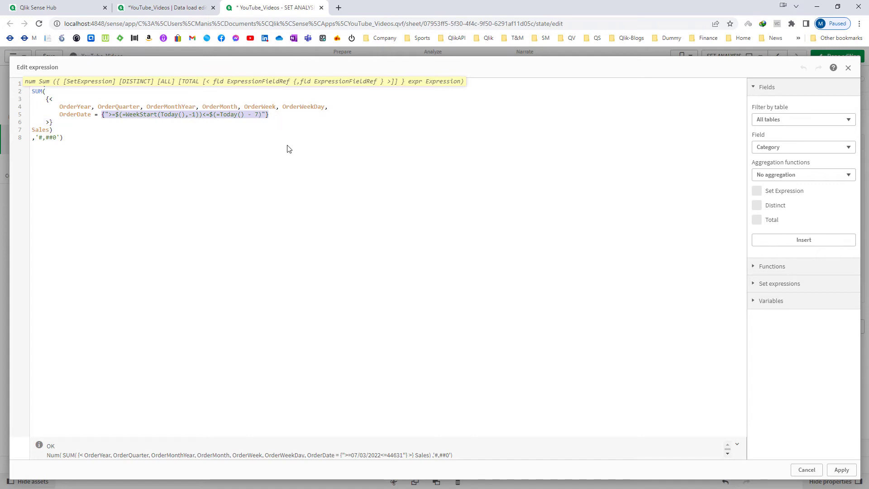
click(143, 136)
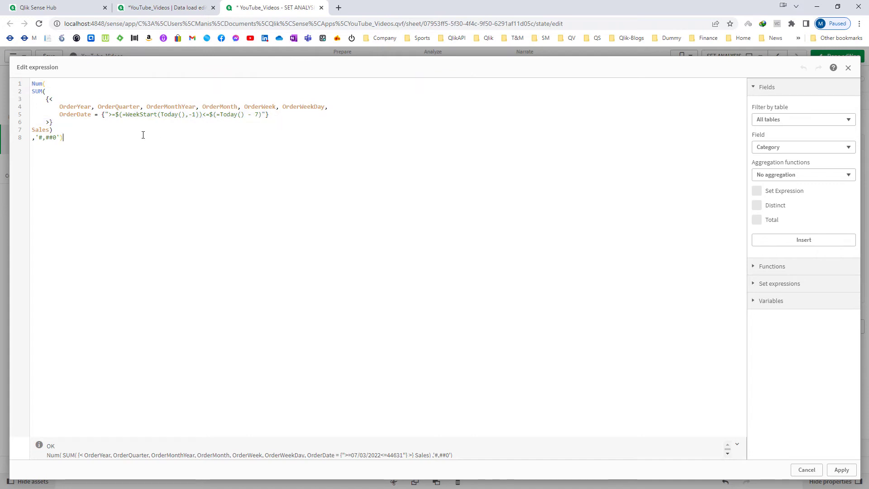
drag(210, 114, 258, 115)
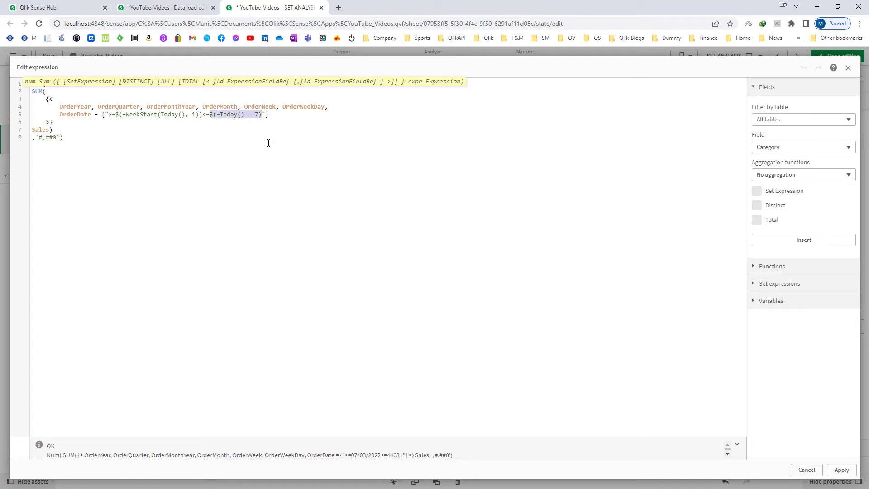
double_click(71, 114)
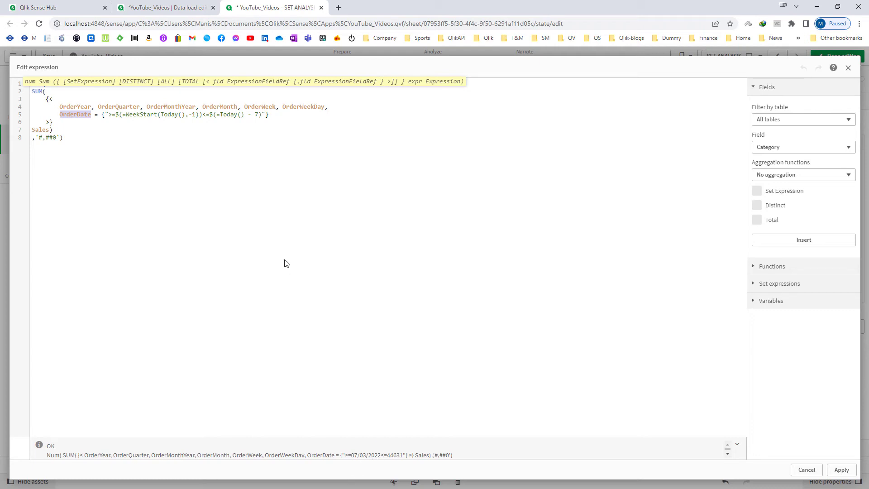
drag(220, 115, 263, 116)
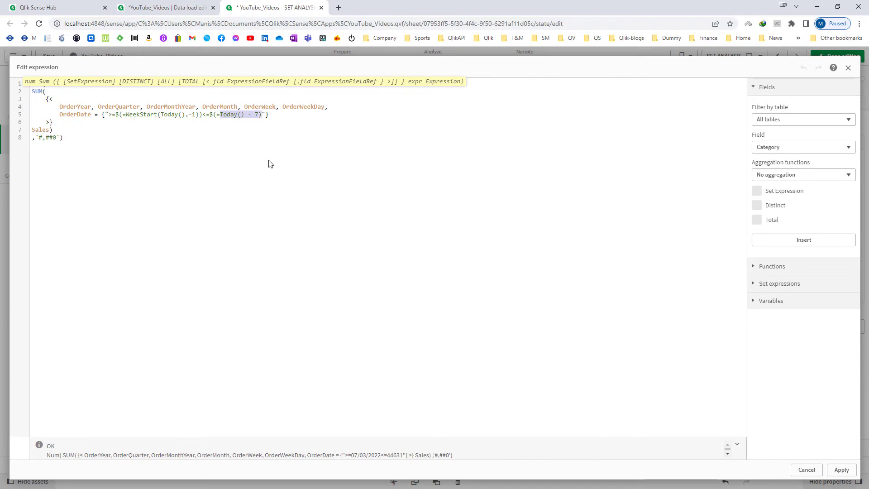
click(838, 469)
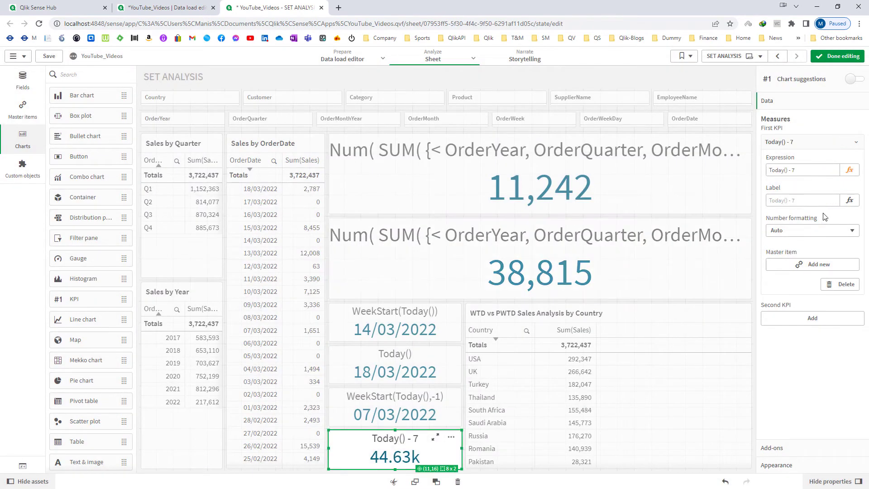
Change the small Today() - 7 KPI's expression to =Date(Today() - 7) and apply it
click(848, 169)
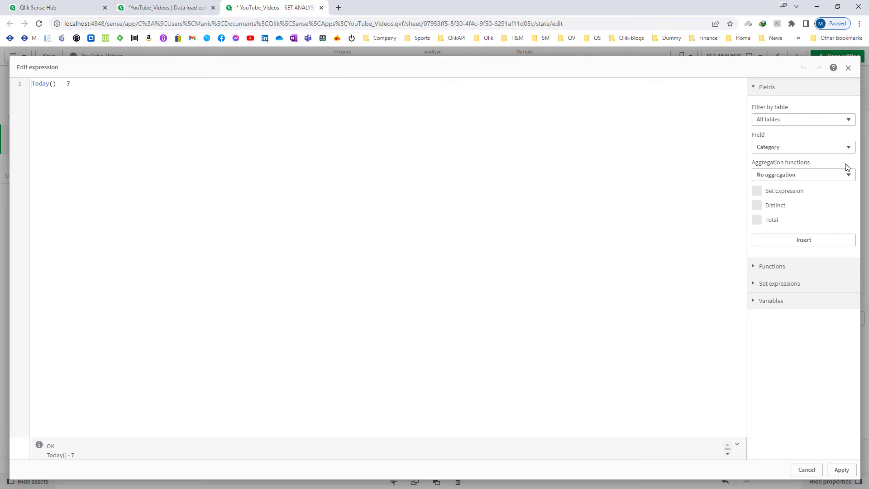
text(=Date()
key(End)
text())
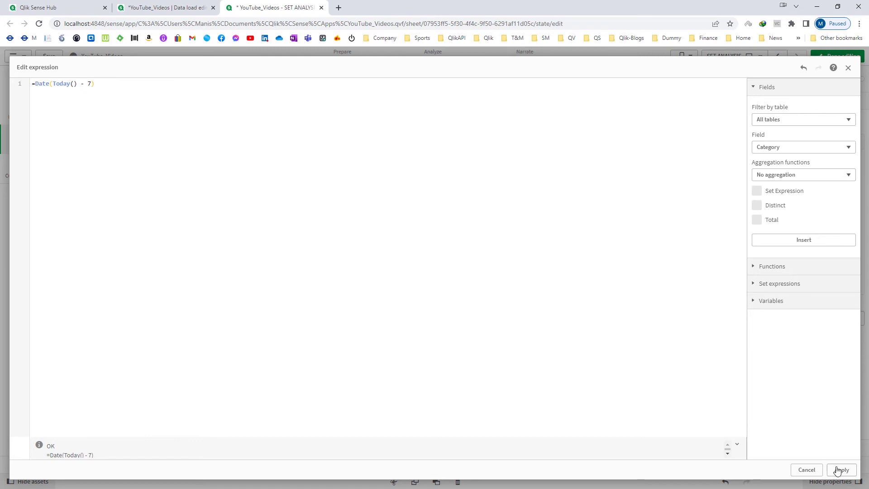
click(839, 470)
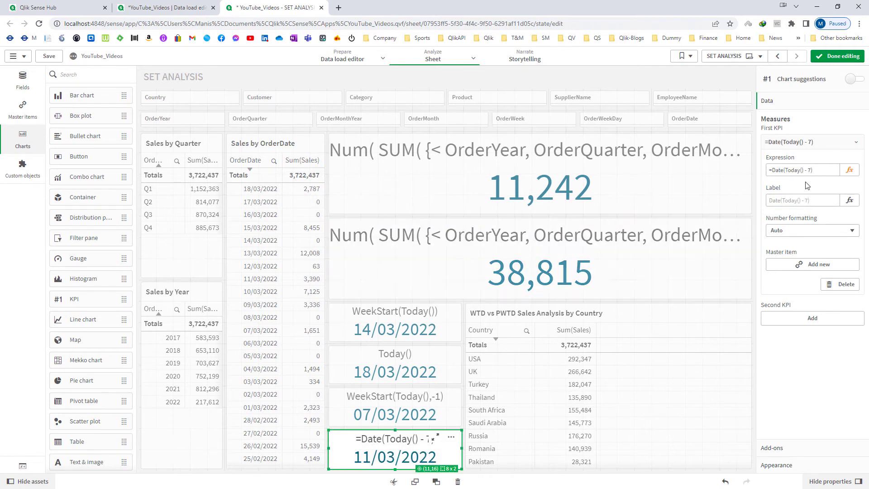
Copy the =Date(Today() - 7) expression into the lower wide KPI as the end of its OrderDate range, giving $(=Date(Today() - 7)), and apply it
click(816, 171)
key(ctrl+c)
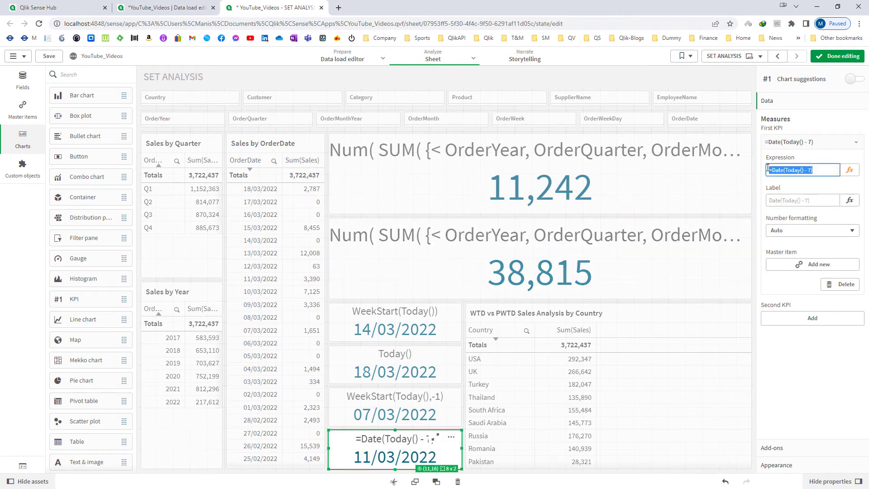
click(597, 272)
click(849, 169)
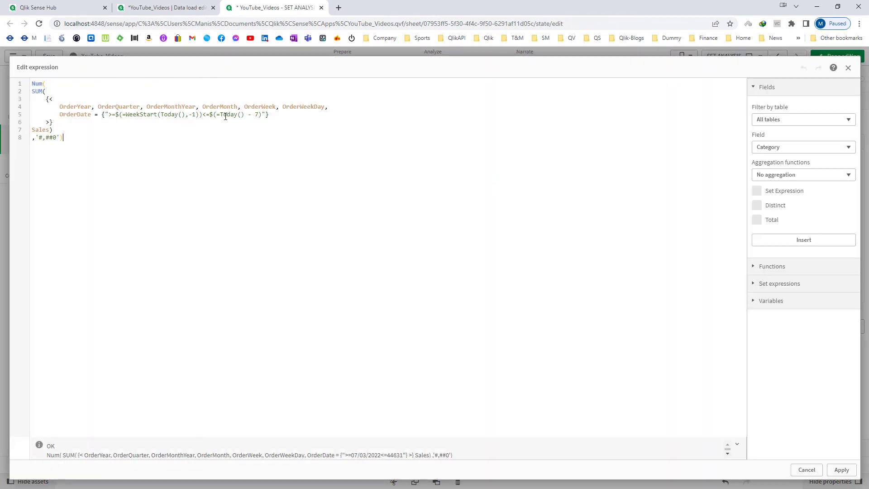
drag(217, 115, 259, 115)
key(BackSpace)
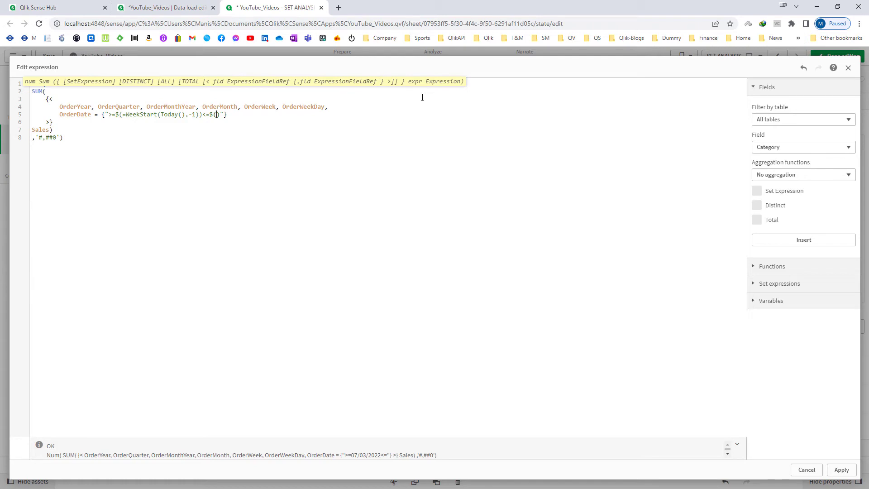
key(ctrl+v)
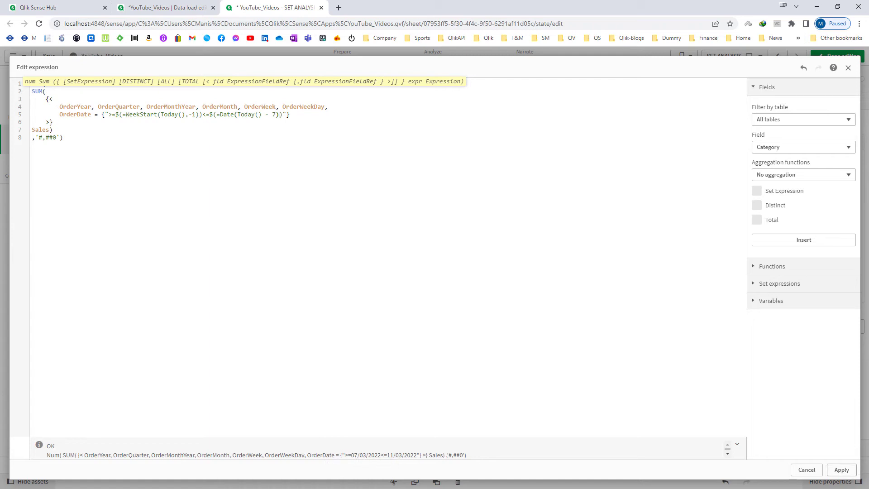
click(842, 470)
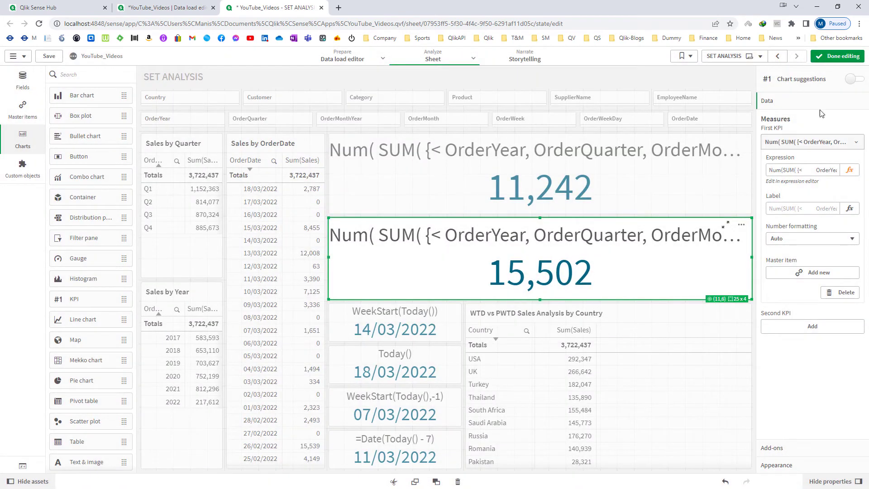
Leave edit mode and filter OrderDate to 07/03/2022 through 11/03/2022 to check the corrected previous-week-to-date KPI
click(838, 57)
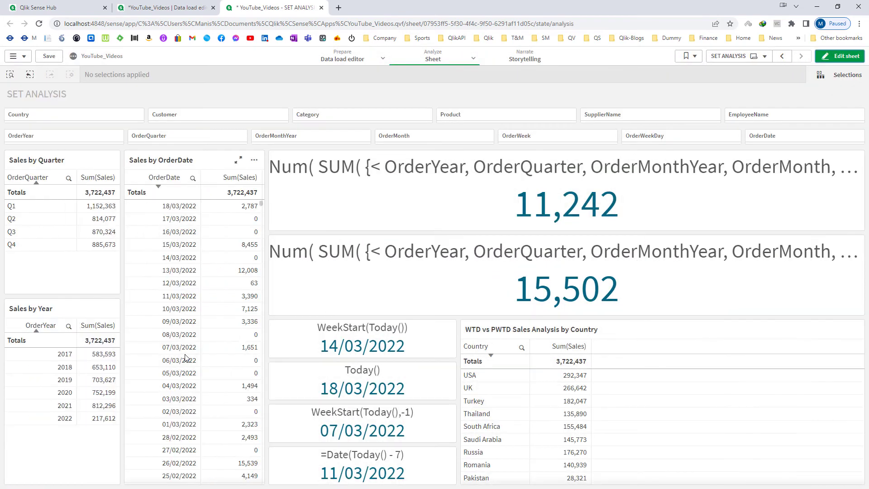
drag(172, 350, 170, 297)
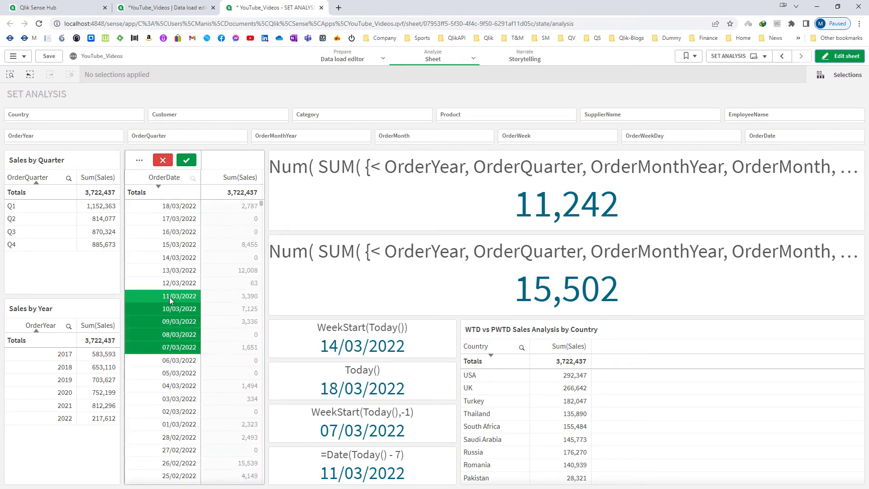
click(188, 160)
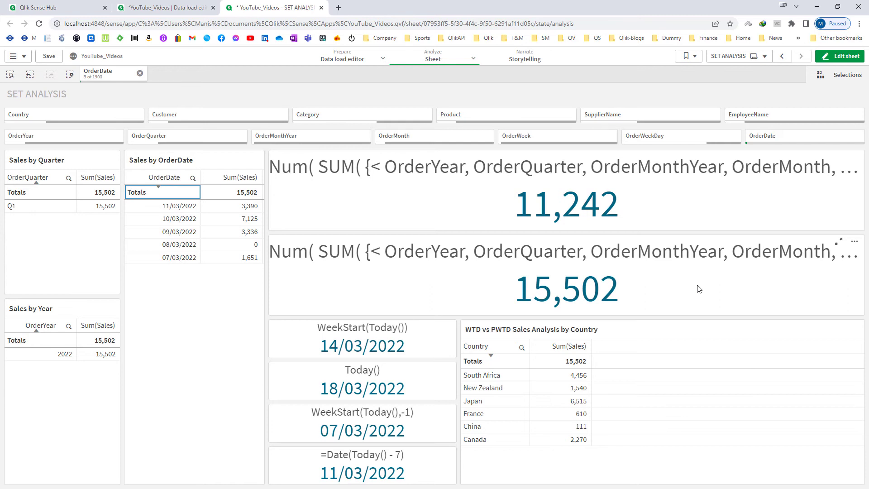
Back in edit mode, select the upper wide KPI's entire week-to-date expression for copying and close the expression editor
key(ctrl+e)
click(534, 195)
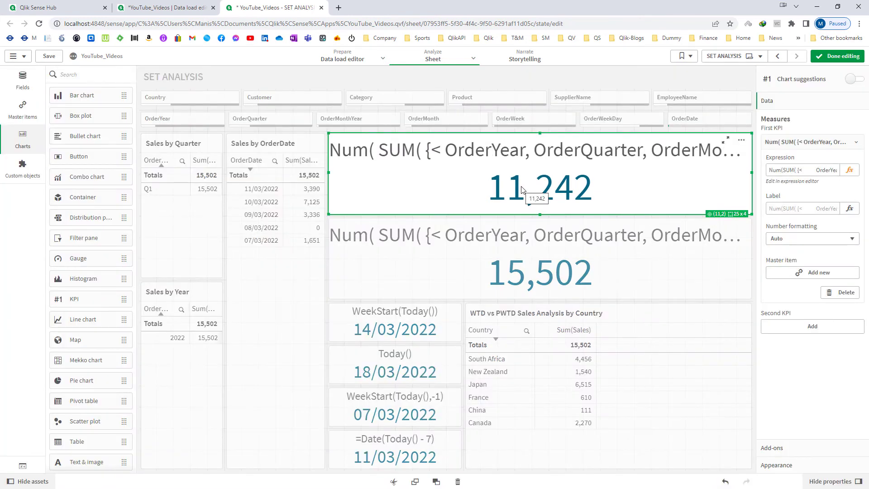
click(848, 170)
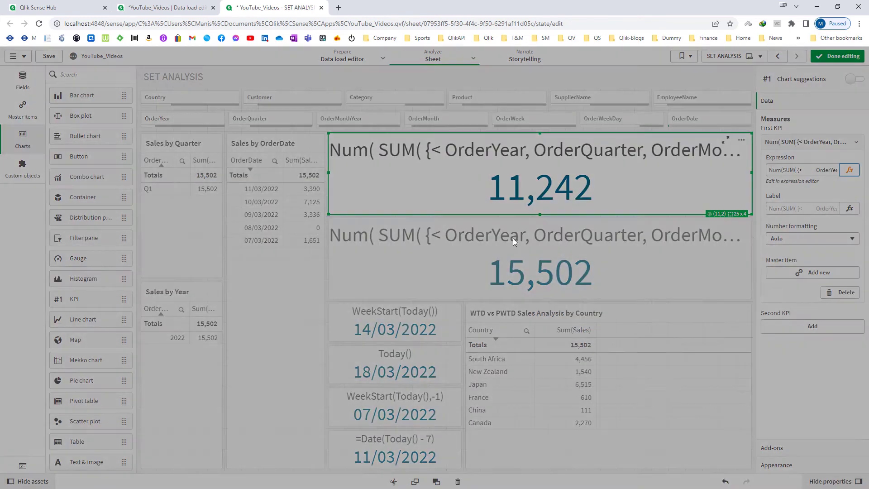
key(ctrl+a)
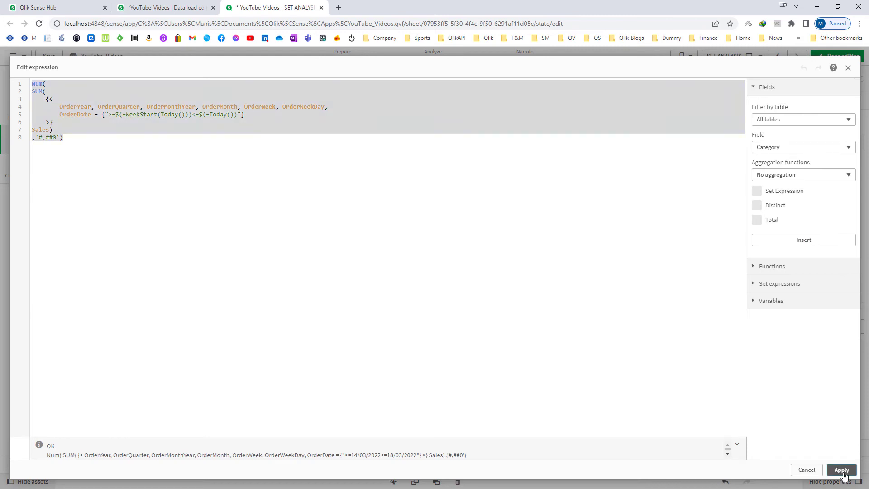
click(840, 470)
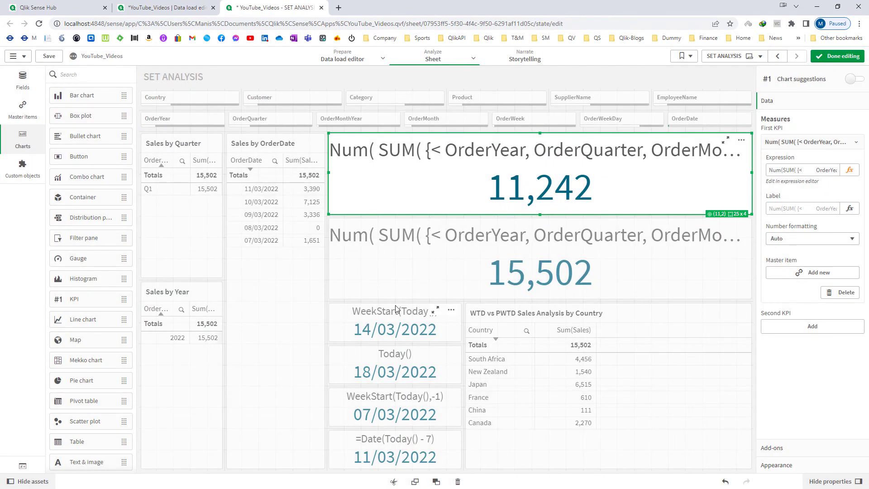
Create a variable named vWTDSales with the copied week-to-date sales expression as its definition, and close the variables list
click(23, 465)
click(642, 110)
click(371, 226)
text(vWTDSales)
key(Tab)
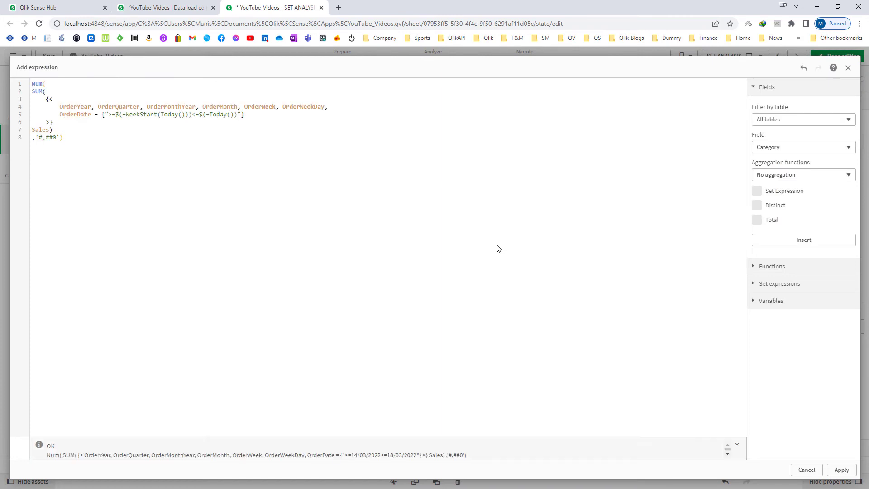
click(841, 471)
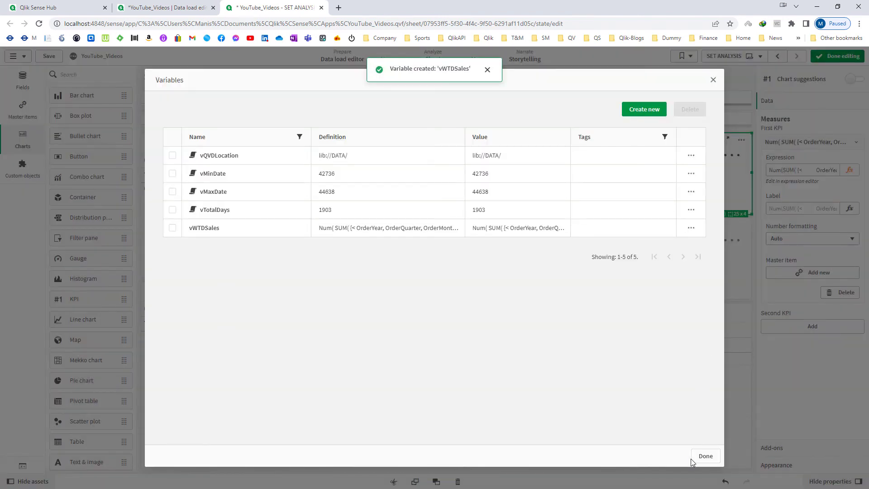
click(697, 456)
Copy the lower wide KPI's entire previous-week-to-date expression and close its expression editor
click(629, 278)
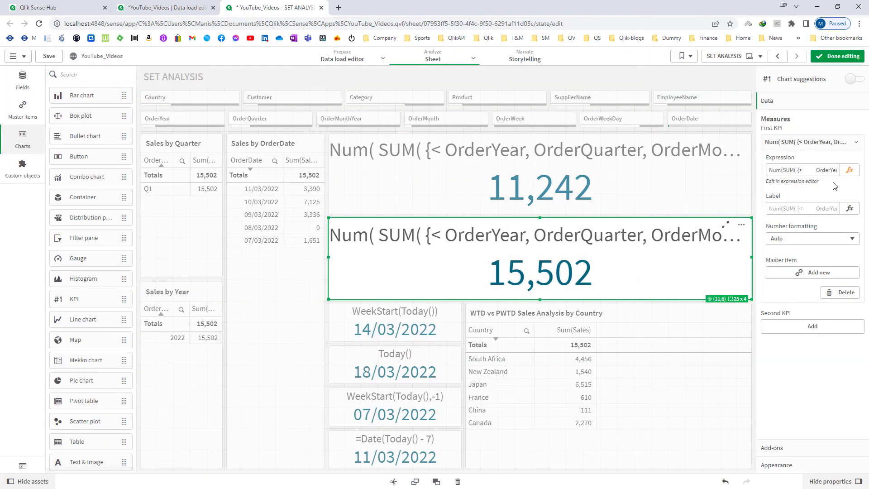
click(850, 169)
key(ctrl+a)
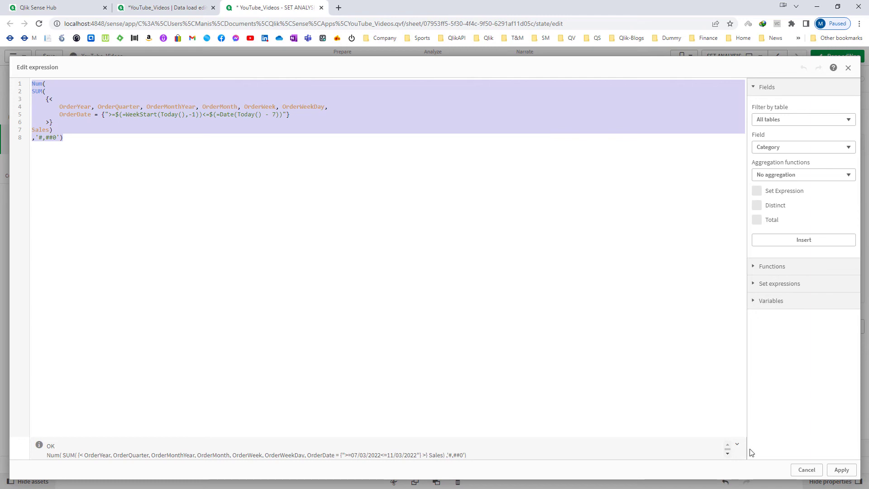
click(842, 470)
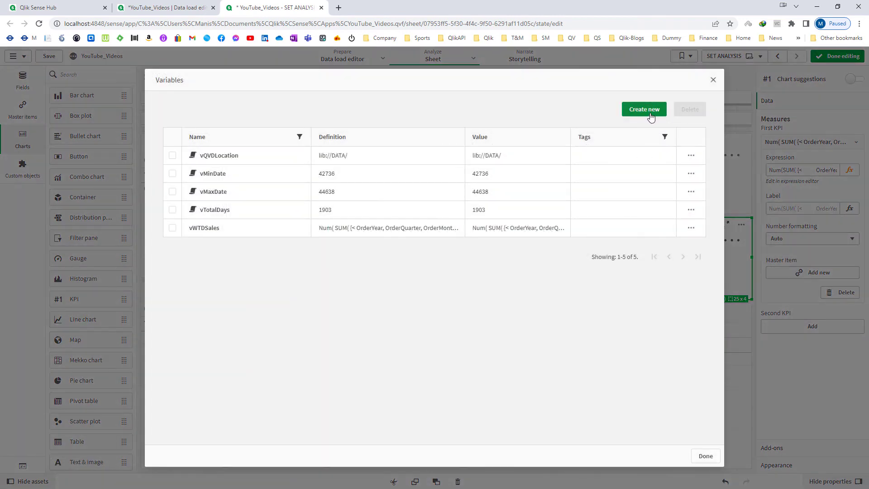
Create a variable named vPWTDSales with the copied previous-week-to-date expression as its definition
click(650, 112)
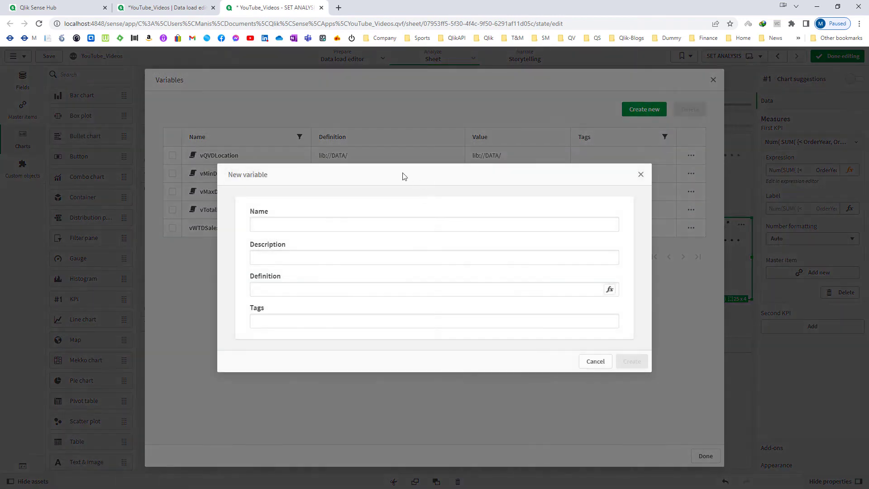
click(393, 219)
text(vPWTDSales)
key(Tab)
click(609, 289)
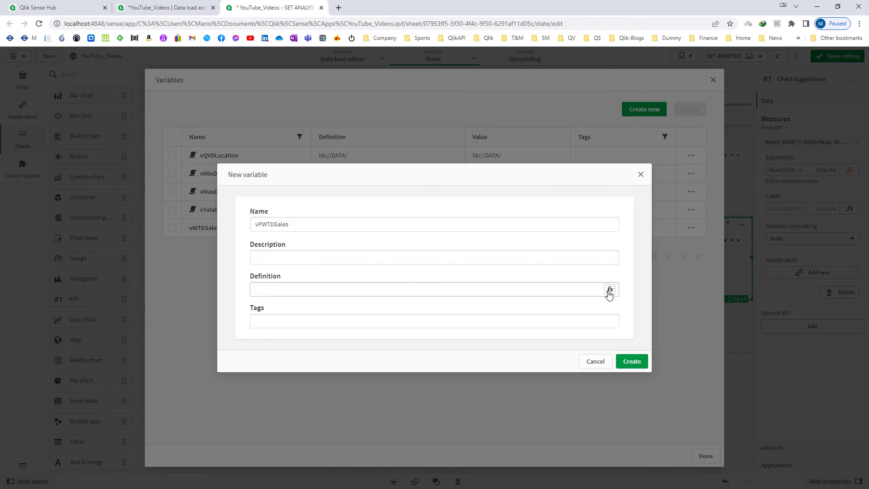
key(ctrl+v)
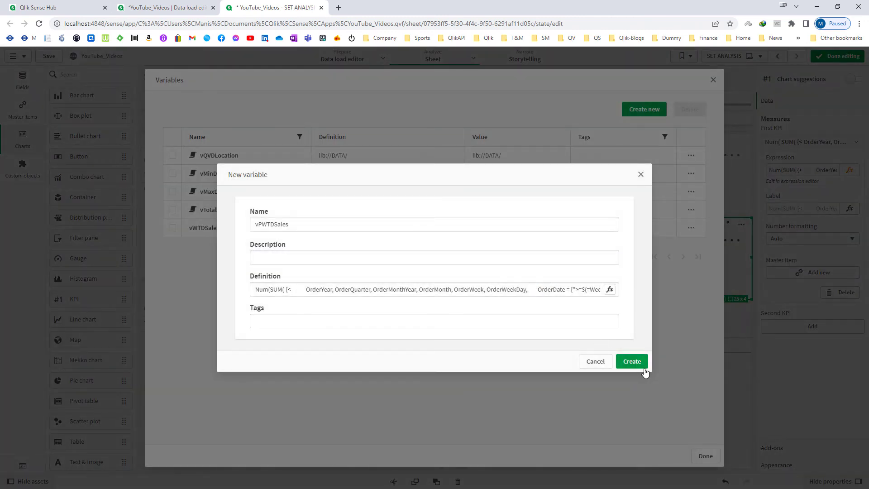
click(641, 368)
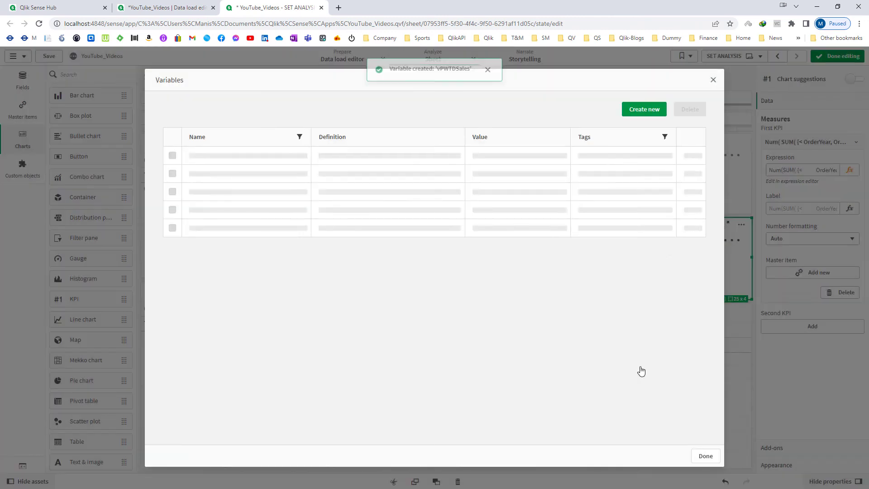
Start another new variable named vWTDvsPWTDSales and copy that name for reuse
click(637, 110)
click(609, 221)
text(v)
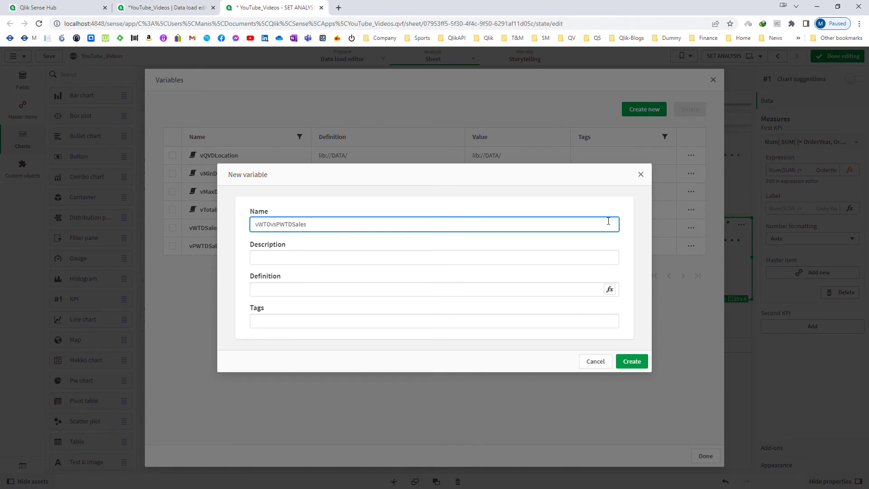
text(WTDvsPWTDSales)
key(ctrl+a)
key(ctrl+c)
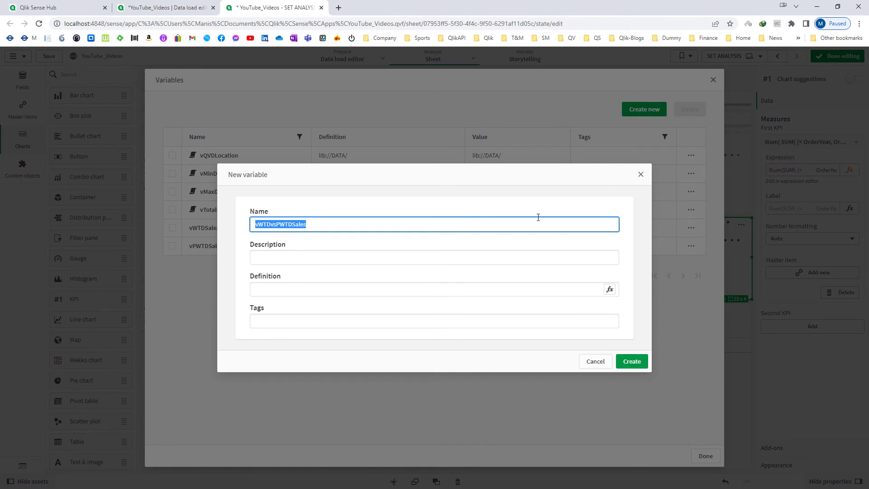
Write the difference $(vWTDSales) - $(vPWTDSales) as the new variable's definition
click(610, 290)
text(vW)
key(Return)
text(- )
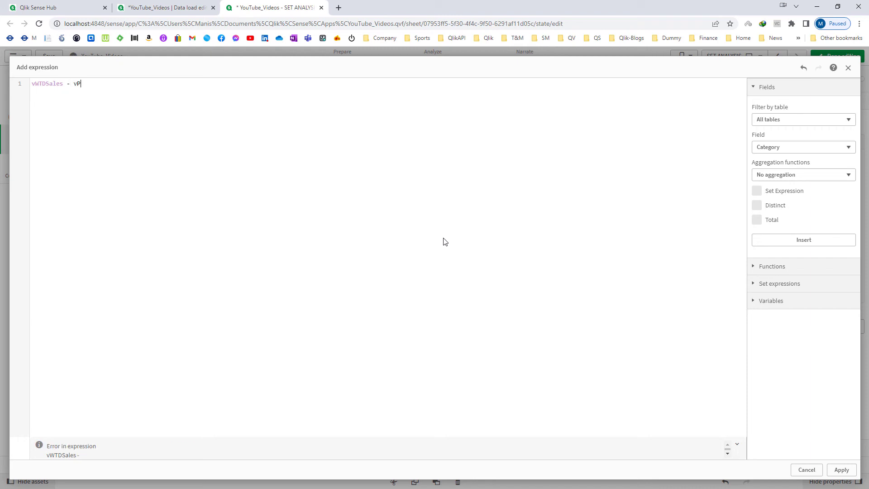
text(vP)
key(Return)
text($()
key(Right)
key(Right)
key(Right)
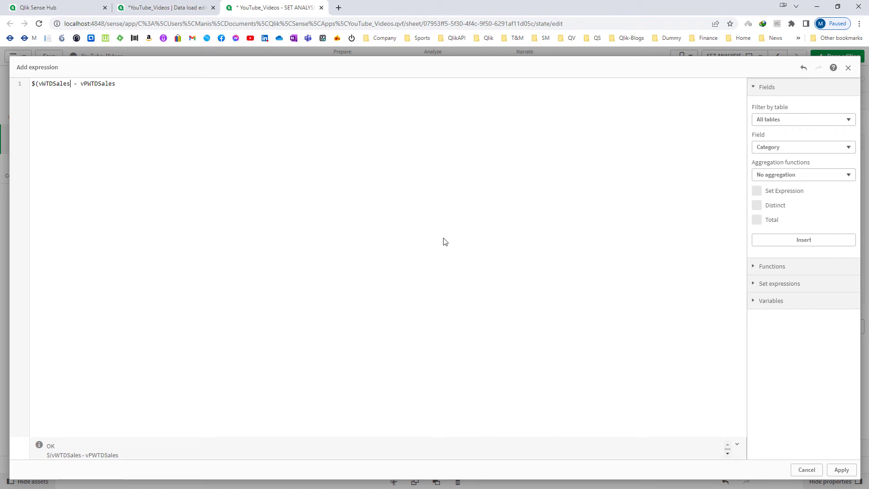
text() - $()
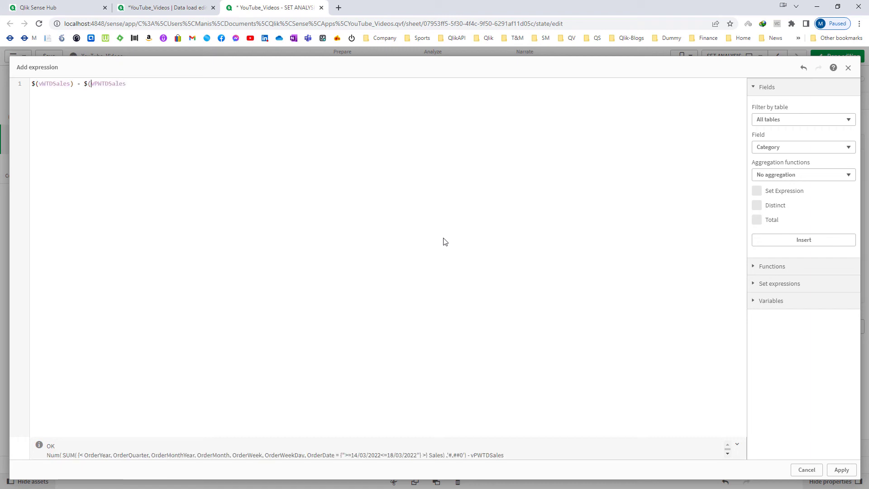
key(End)
text())
Wrap the difference in NUM() with the format '#,##0', apply it and create the variable
key(Home)
text(NUM()
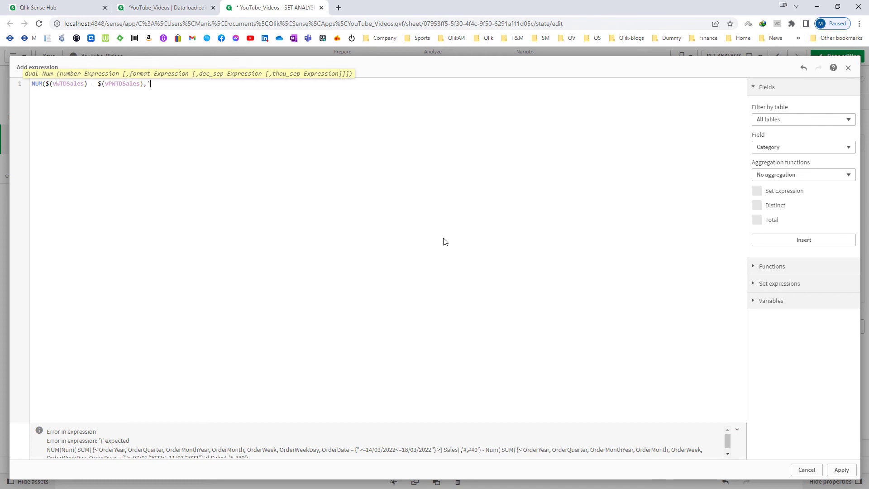
text(,'#,##0'))
click(841, 470)
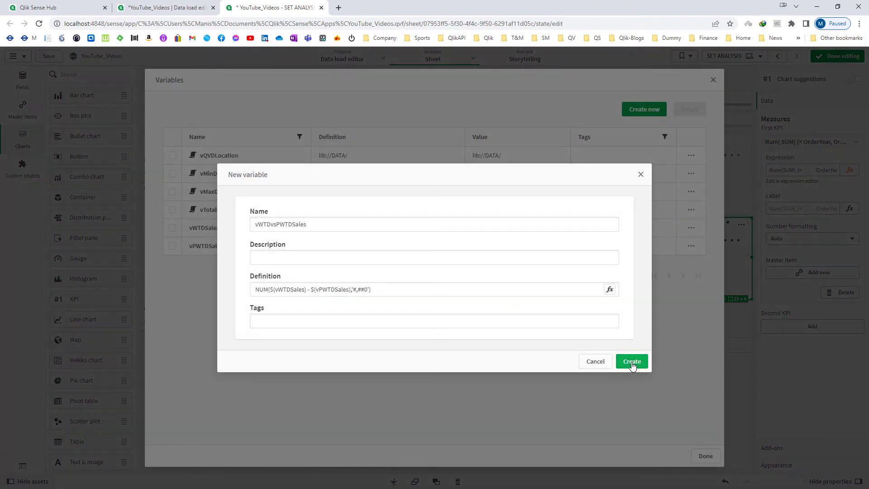
click(633, 363)
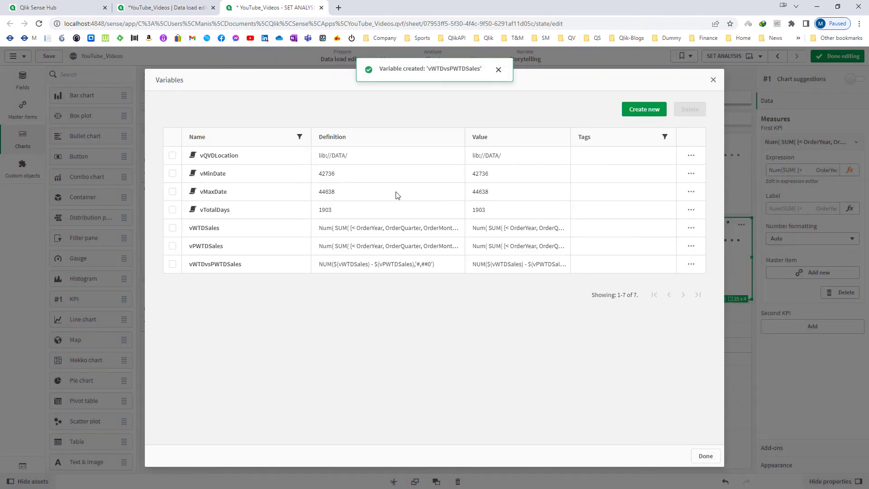
Start a new variable named vWTDvsPWTDSales%, reusing the copied name
click(632, 117)
click(427, 225)
key(ctrl+v)
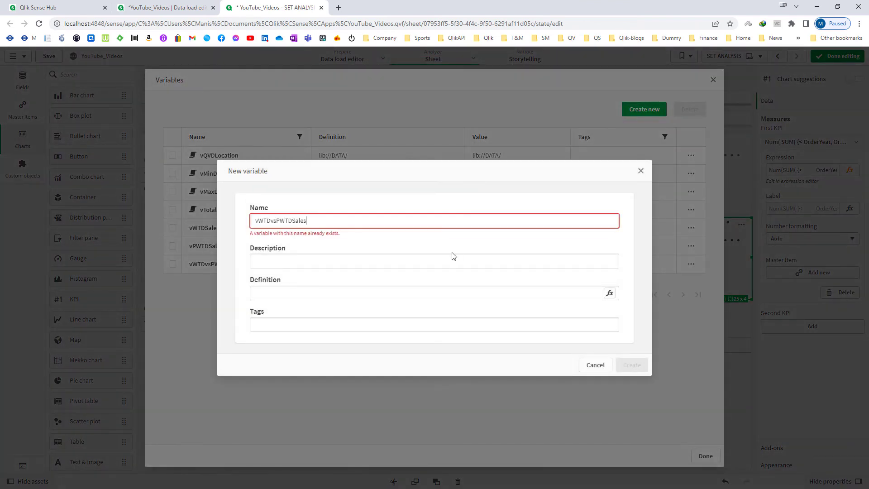
text(%)
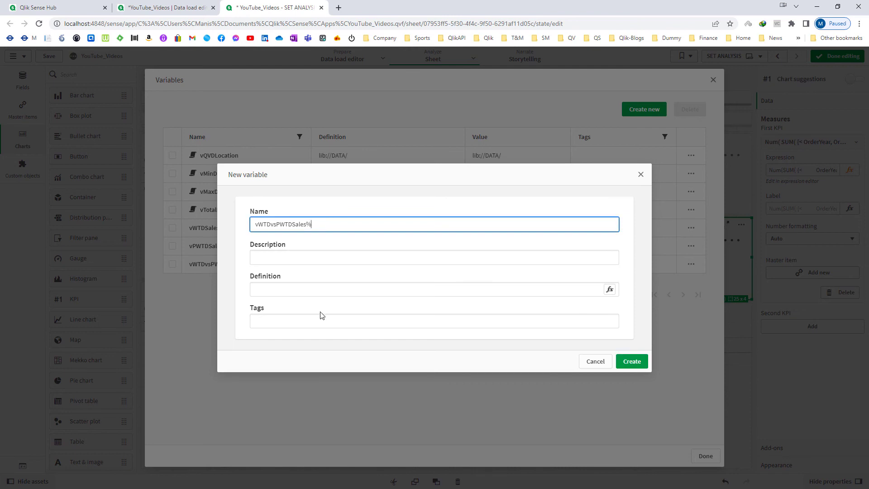
click(602, 310)
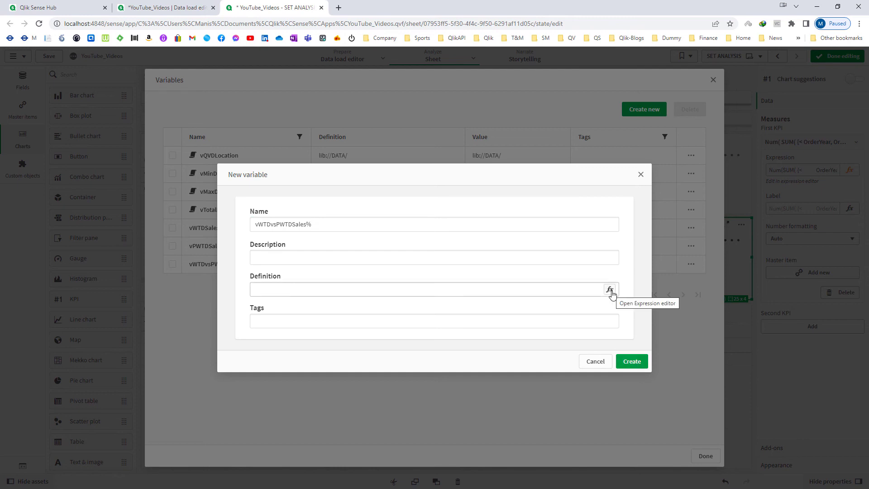
Write the ratio $(vWTDvsPWTDSales)/$(vPWTDSales) as the percentage variable's definition
click(611, 292)
text(v)
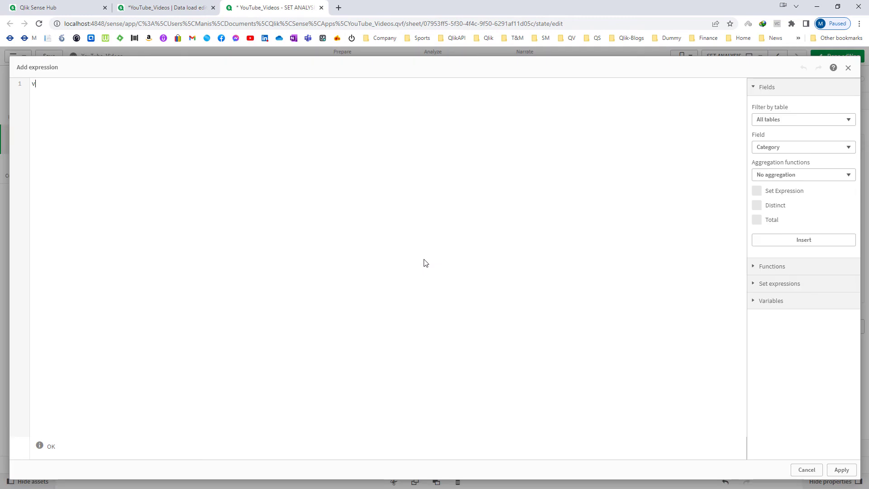
key(Down)
key(Down)
key(Down)
key(Down)
key(Down)
key(Down)
key(Down)
key(Down)
key(Down)
key(Down)
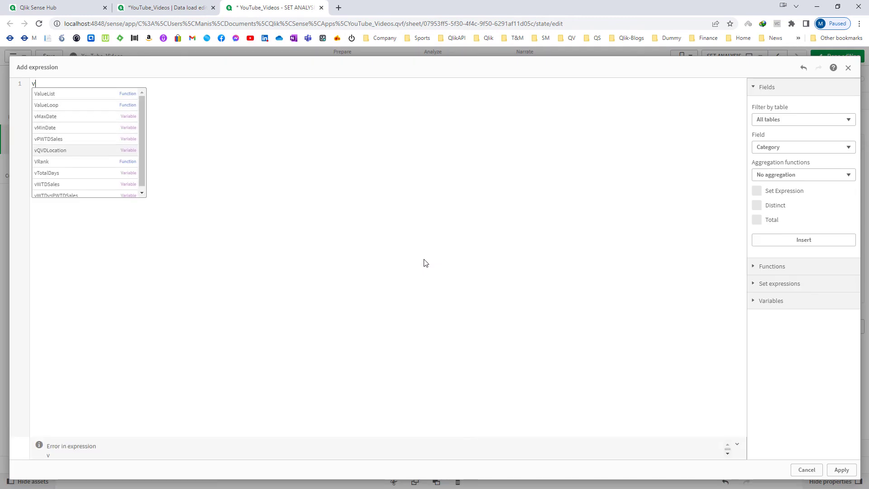
key(Return)
text($(vWTDvsPWTDSales))
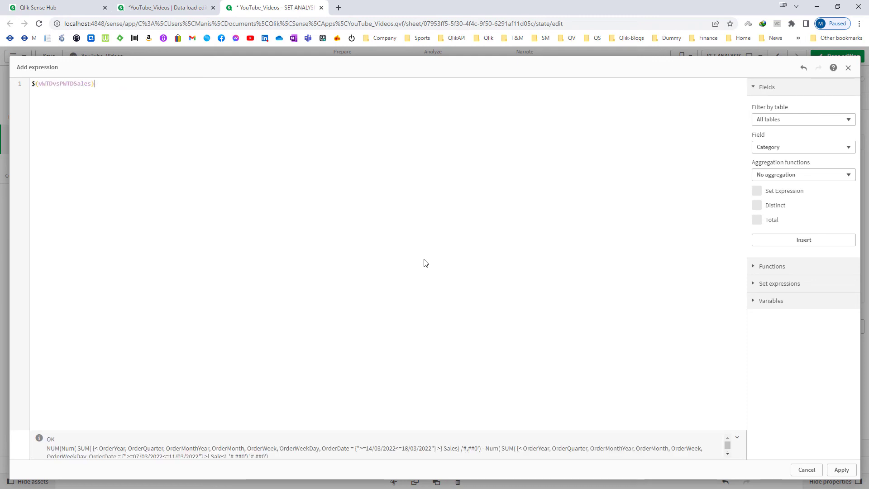
text(/vP)
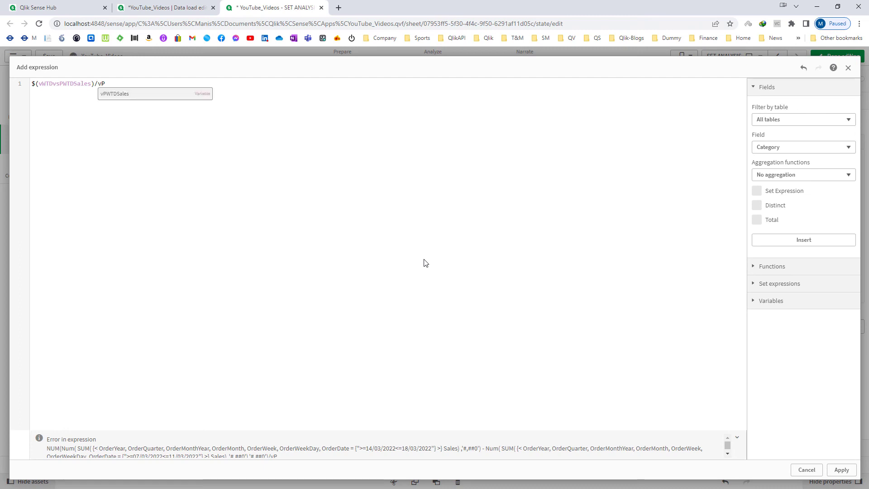
key(Return)
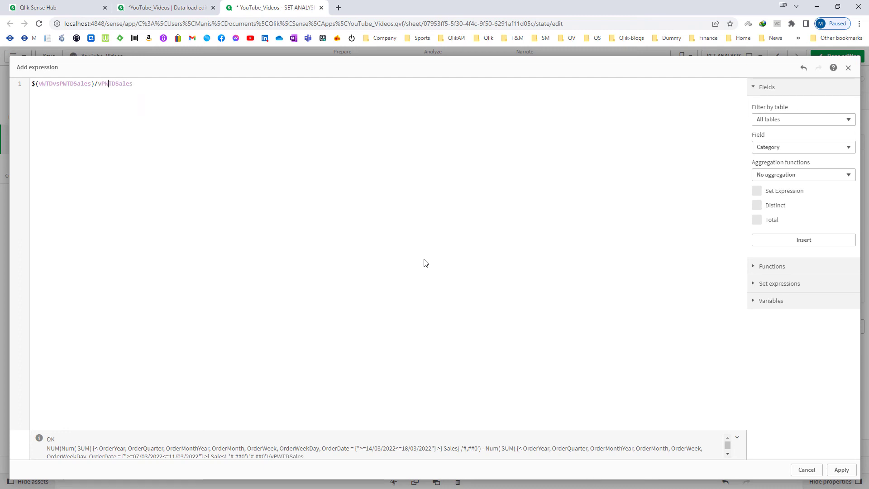
text($()
key(End)
Wrap the ratio in NUM() with the format '#,##0.00%', create the variable and close the variables list
key(Home)
text(NUM()
key(End)
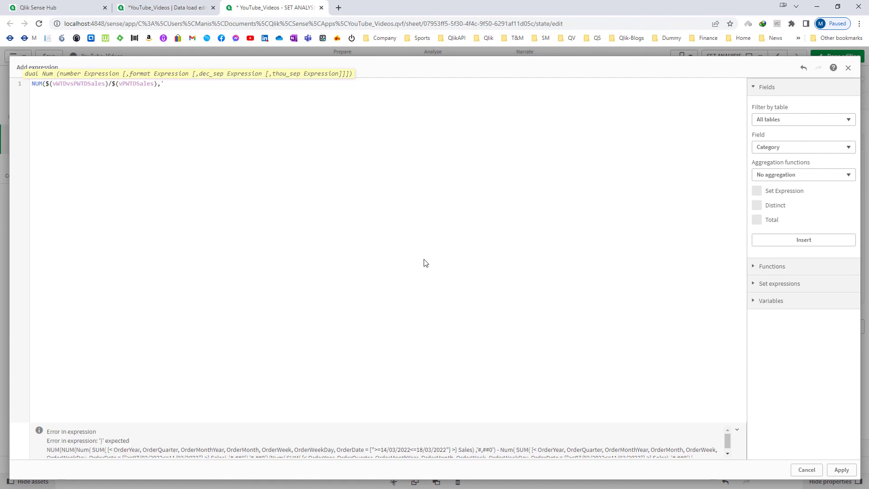
text(,'#,##0.00%'))
click(841, 469)
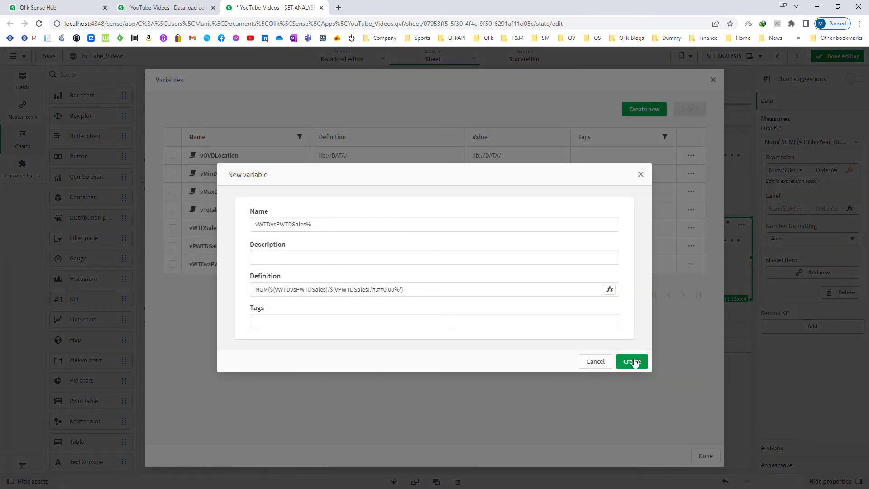
click(631, 360)
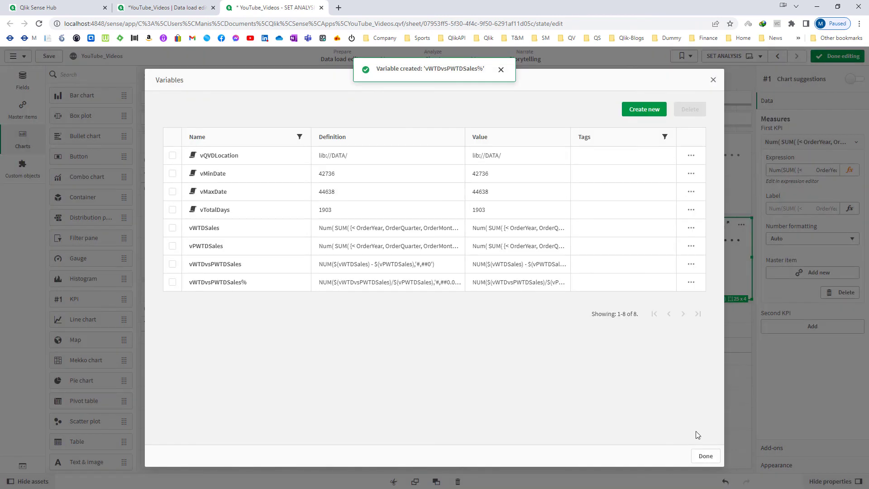
click(706, 456)
Delete the Sum(Sales) column from the WTD vs PWTD Sales Analysis by Country table
click(622, 388)
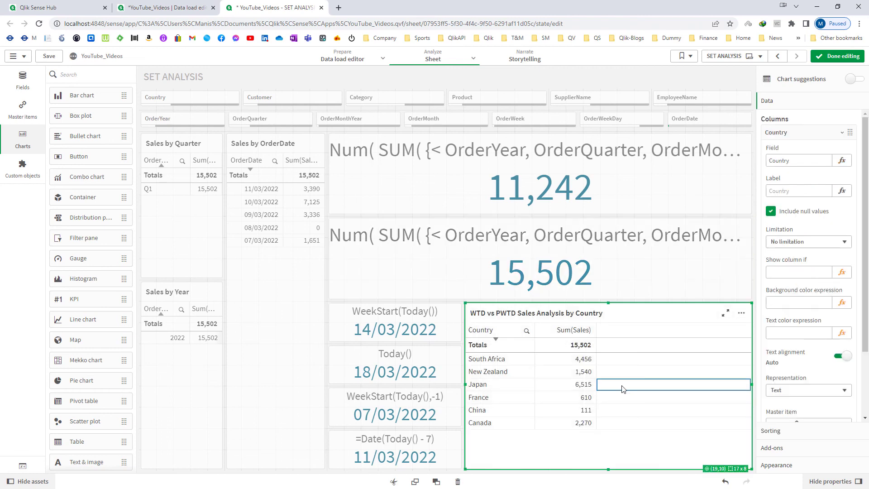
right_click(799, 153)
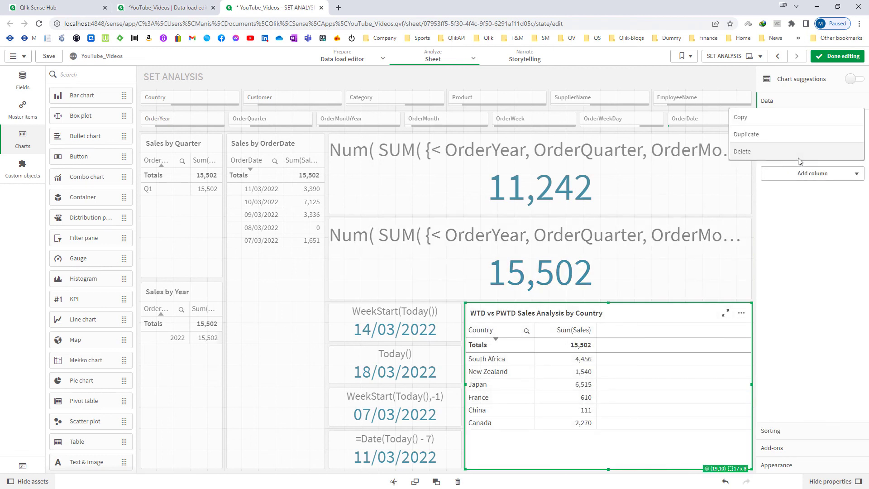
click(799, 160)
Add a measure column with the expression $(vWTDSales) to the country table
click(803, 153)
click(808, 193)
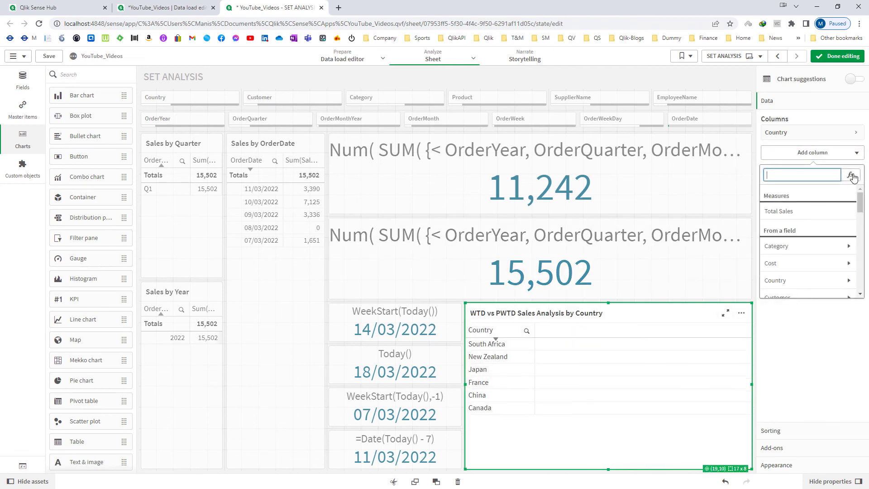
click(854, 178)
text(vW)
key(Return)
key(Home)
text($()
text())
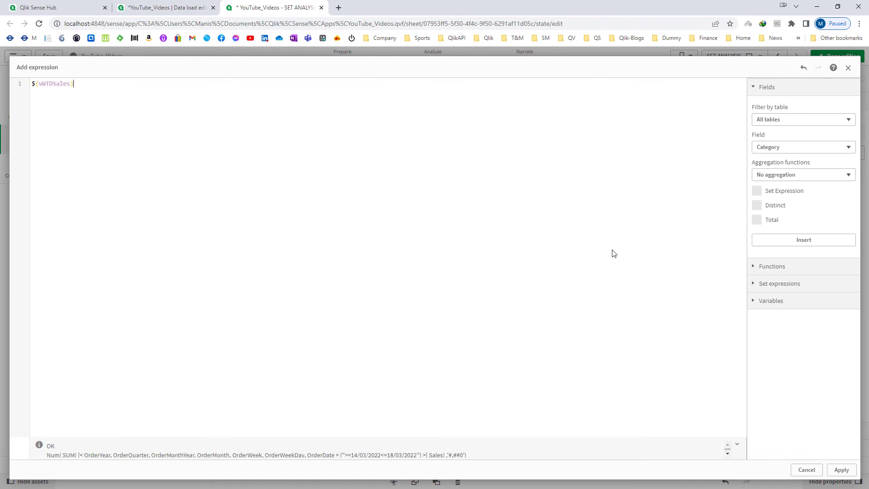
click(842, 469)
Add a measure column with the expression $(vPWTDSales) to the WTD vs PWTD Sales Analysis by Country table
click(812, 174)
click(812, 173)
click(812, 174)
click(803, 211)
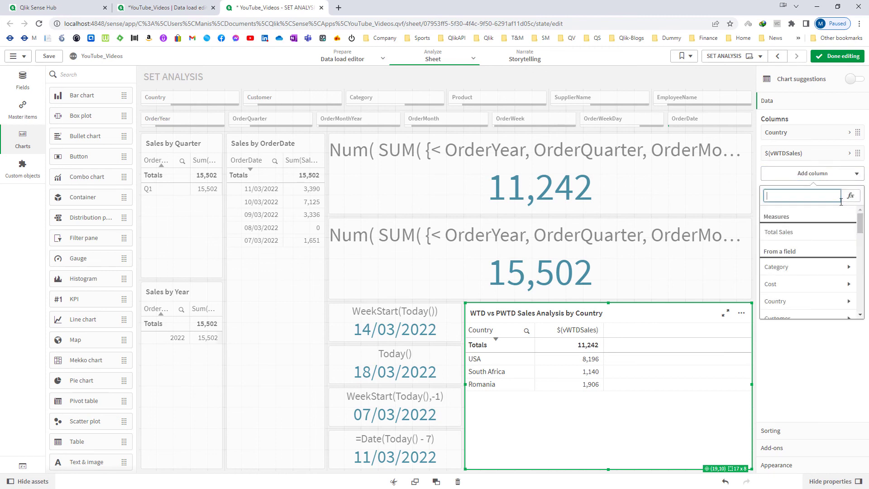
click(846, 198)
text(vPW)
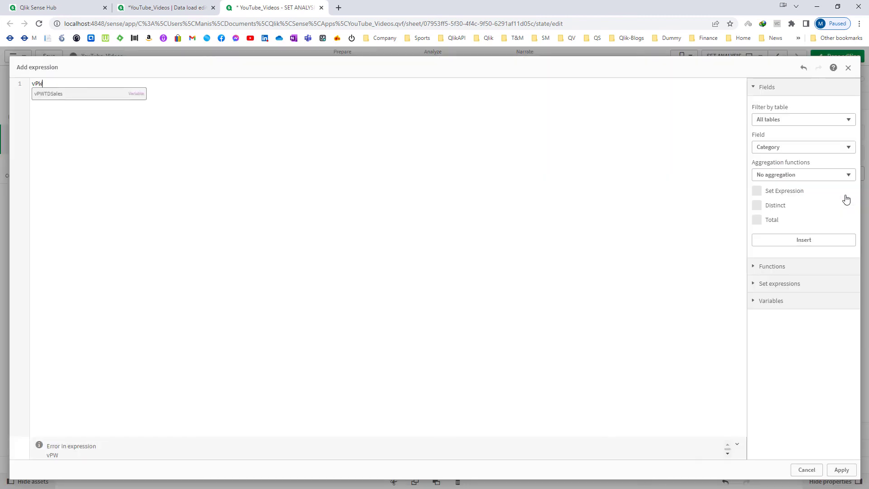
key(Return)
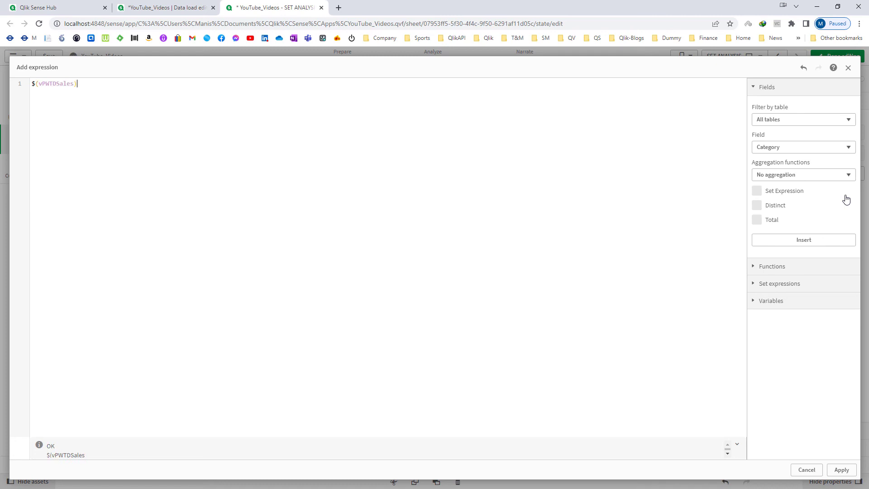
click(841, 470)
Add a measure column with the expression $(vWTDvsPWTDSales) to the country table
click(812, 195)
click(805, 234)
click(847, 219)
text(vW)
key(Down)
key(Return)
key(Home)
text($()
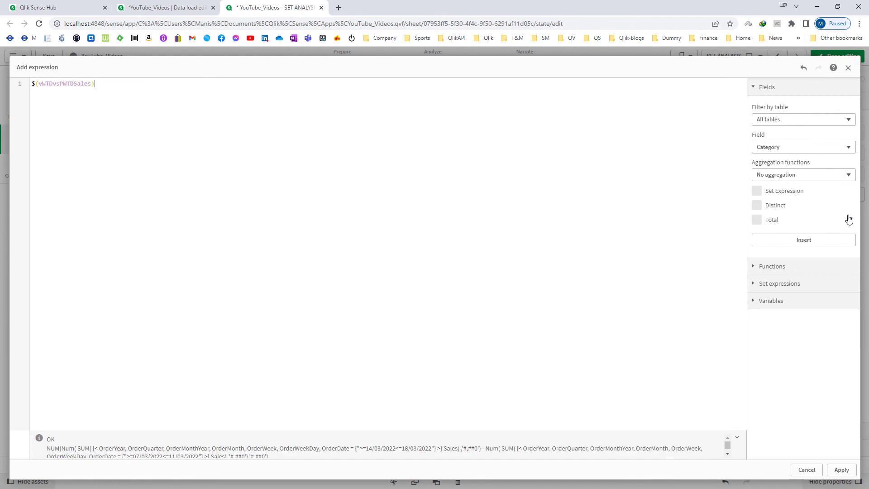
click(840, 469)
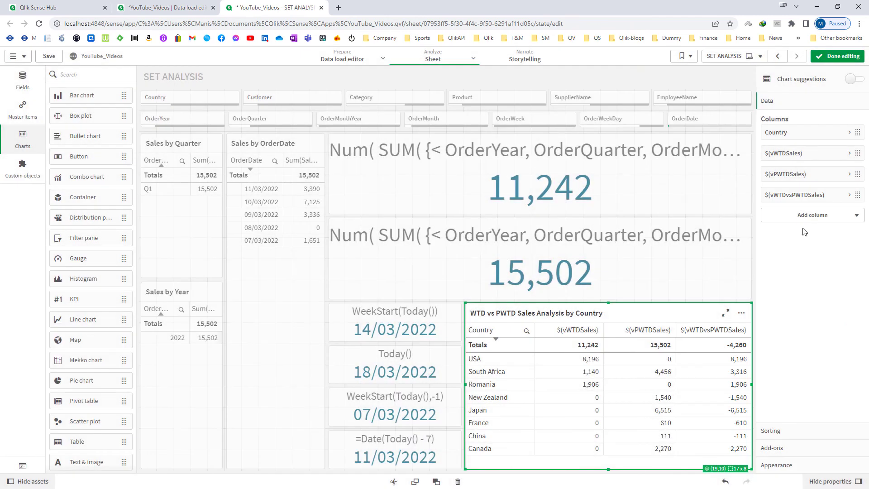
Add a measure column with the expression $(vWTDvsPWTDSales%) to the country table
click(812, 218)
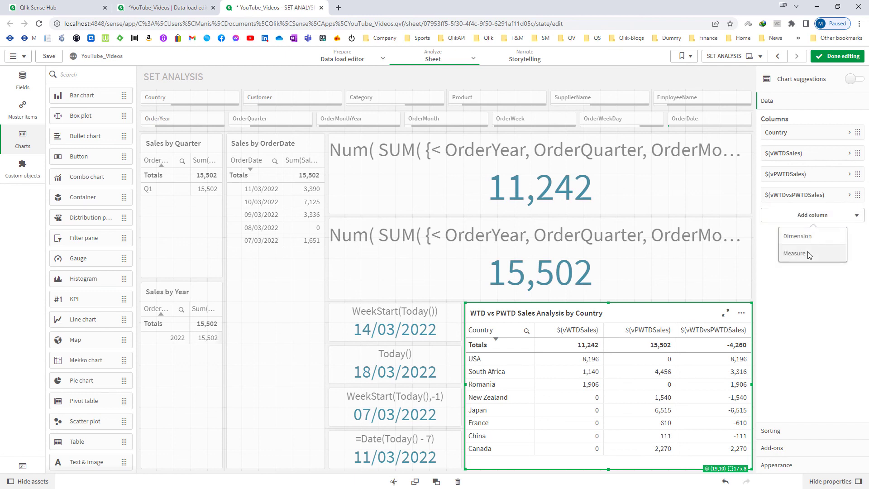
click(849, 239)
text(vW)
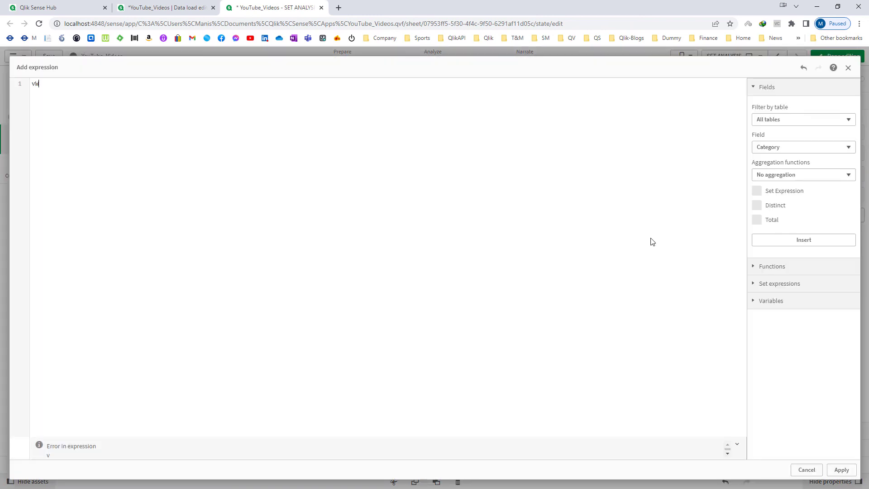
text(T)
key(Down)
key(Return)
text($()
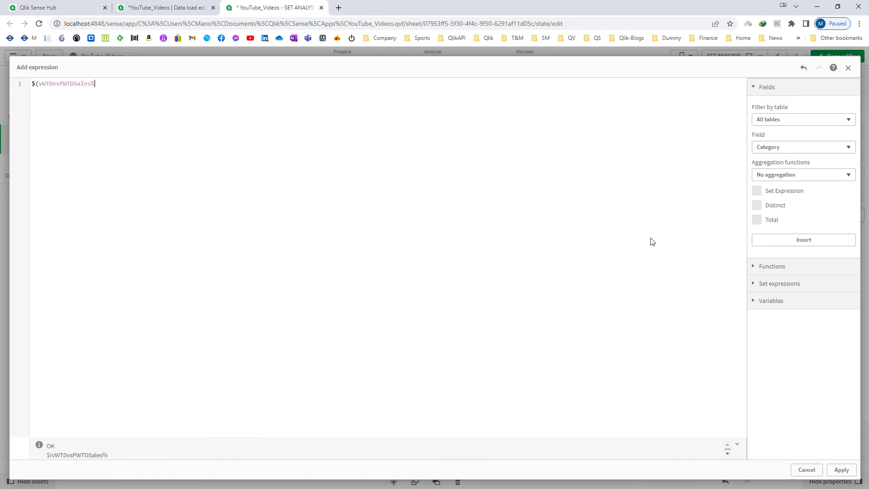
text())
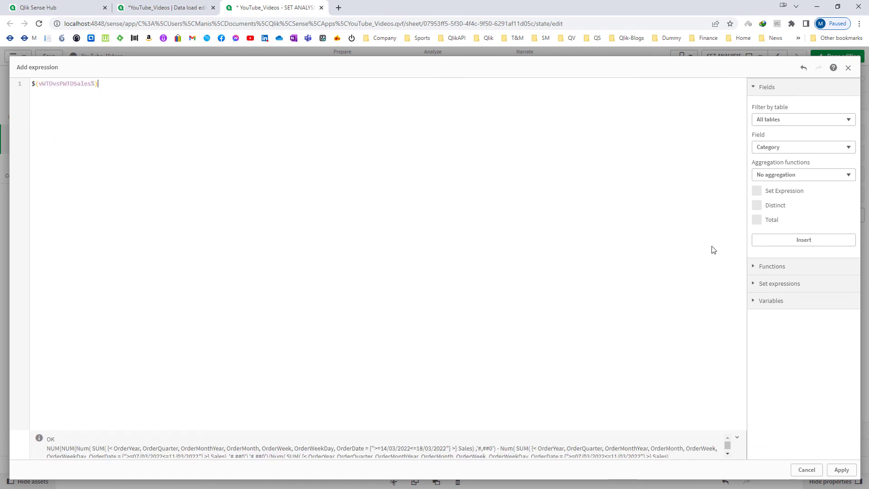
click(840, 470)
Label the $(vWTDSales) column "WTD Sales" and the $(vPWTDSales) column "PWTD Sales" in the country table
click(799, 156)
click(799, 225)
text(WTD Sales)
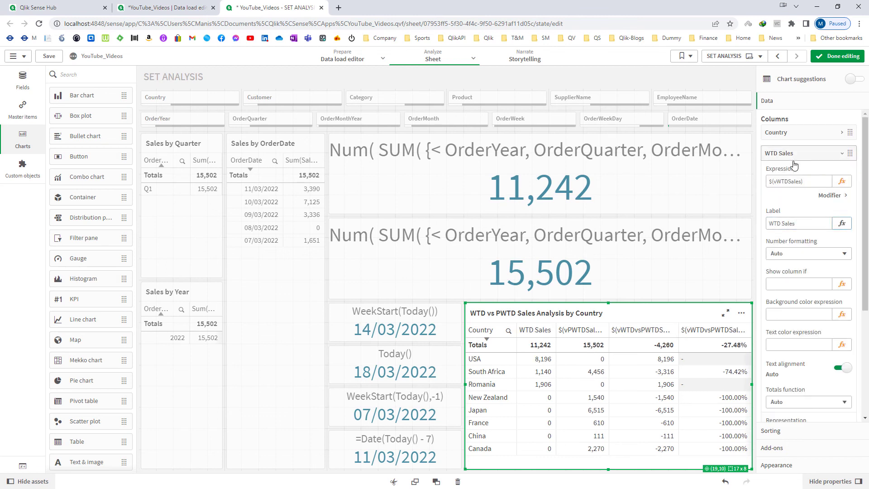
click(794, 156)
click(793, 181)
click(784, 247)
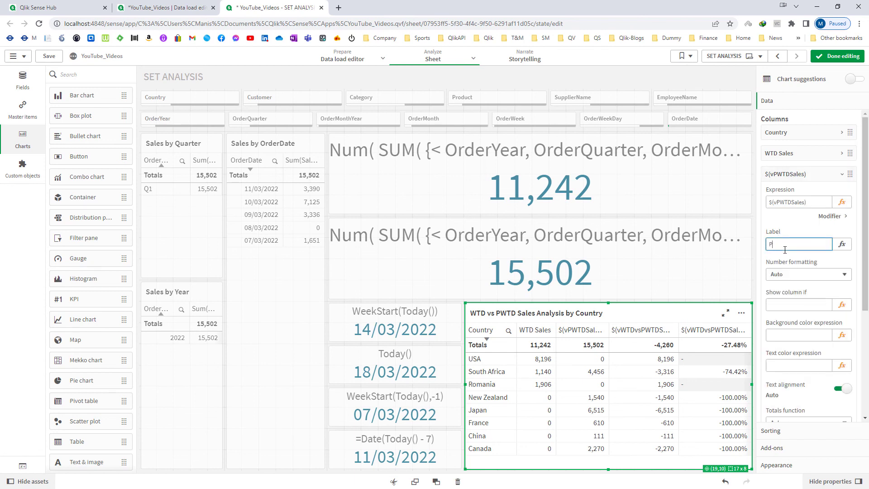
text(PWTD Sales)
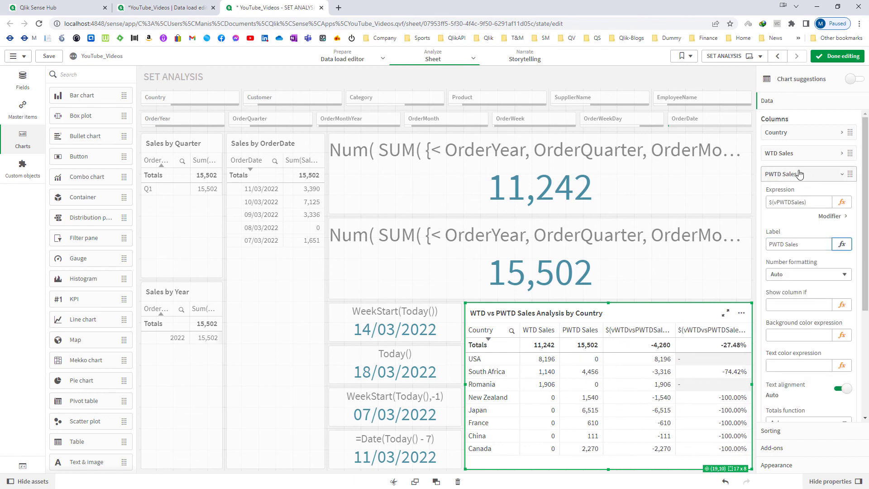
Label the $(vWTDvsPWTDSales) column of the country table "Difference"
click(794, 174)
click(794, 194)
click(782, 270)
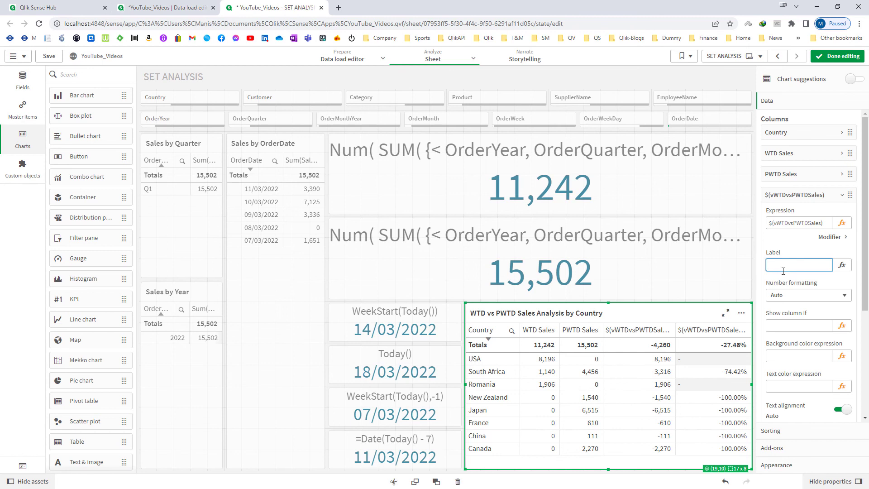
text(Difference)
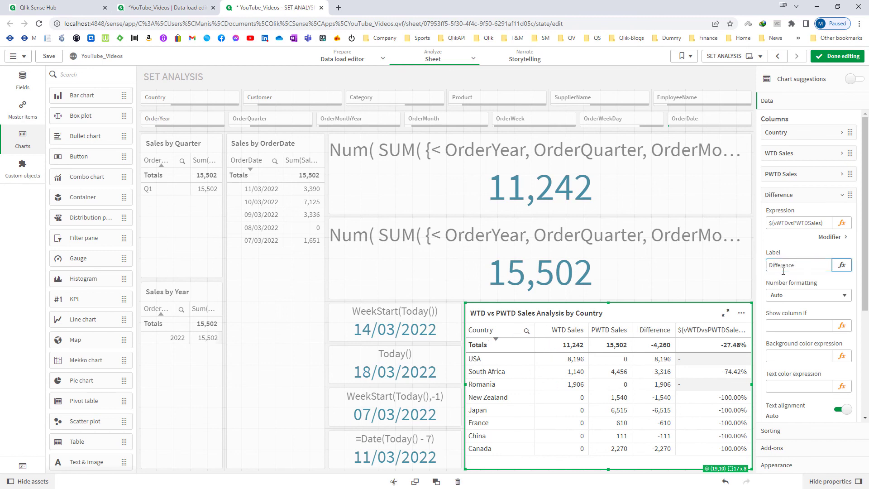
Label the $(vWTDvsPWTDSales%) column "% Difference" and finish editing the sheet
click(794, 194)
click(794, 215)
click(787, 285)
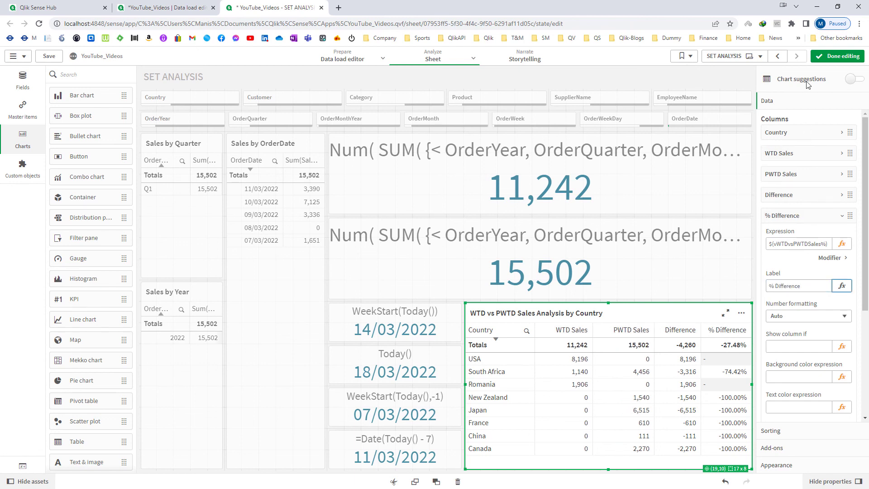
click(839, 56)
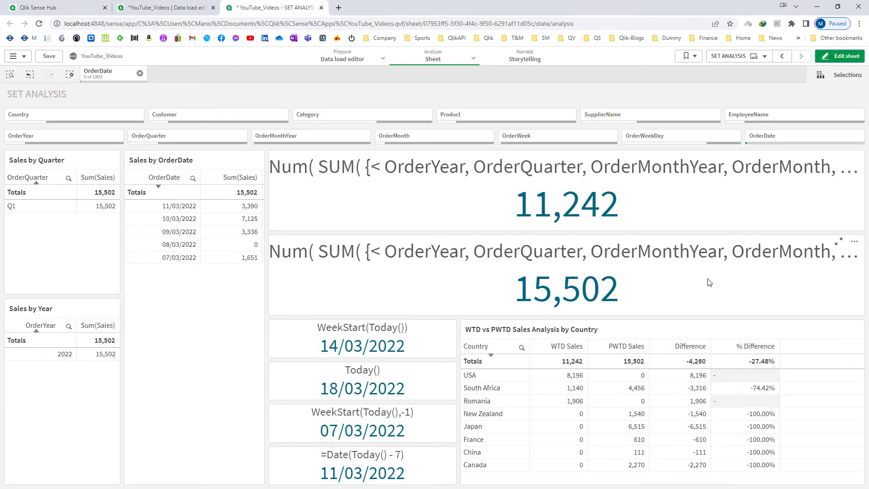